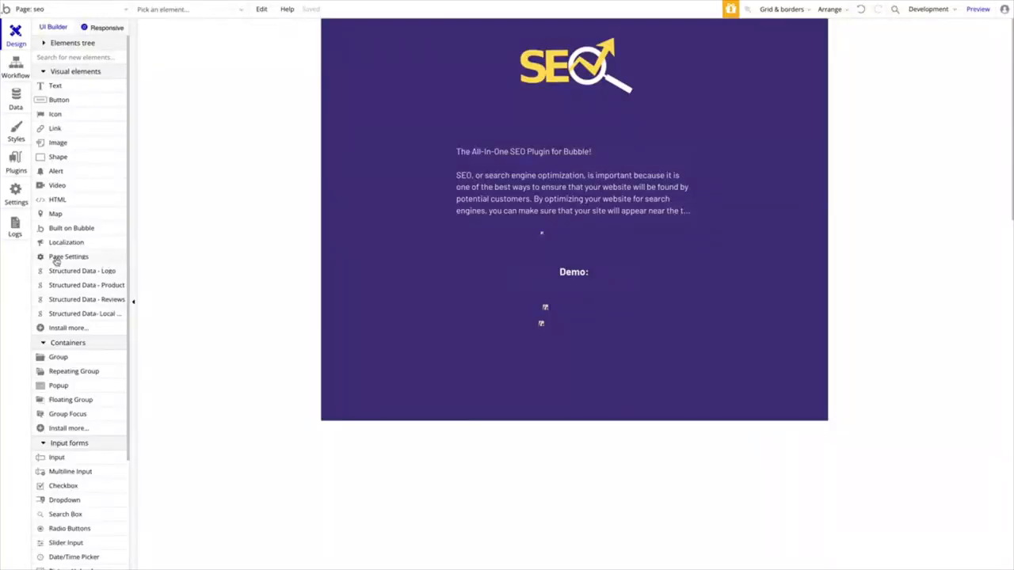
- Move the Page Settings element on the seo page below the Demo heading, to about X 496, Y 675
{"action": "left_click", "coordinate": [542, 236]}
{"action": "left_click", "coordinate": [541, 236]}
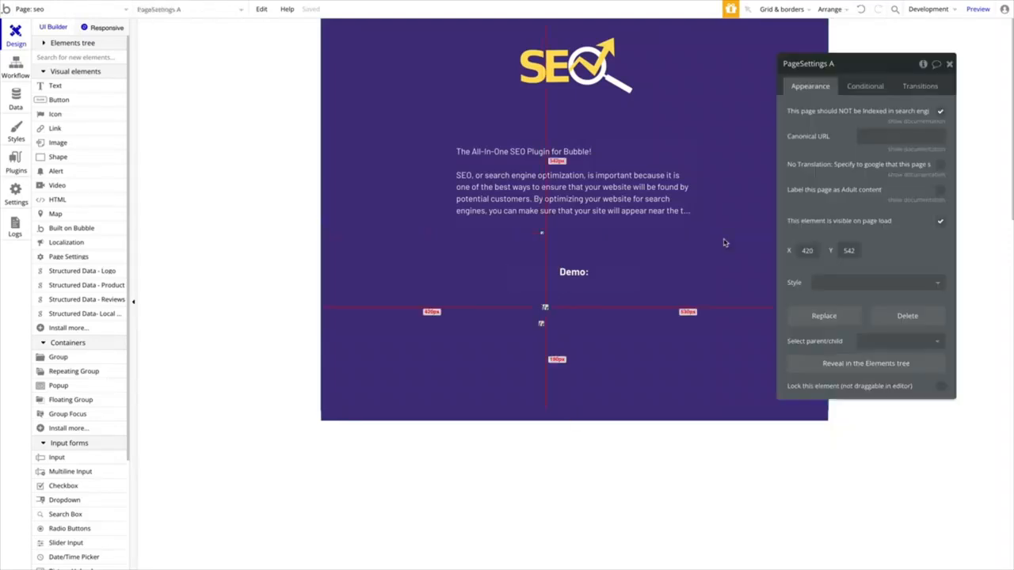
{"action": "left_click_drag", "start_coordinate": [545, 307], "coordinate": [585, 377]}
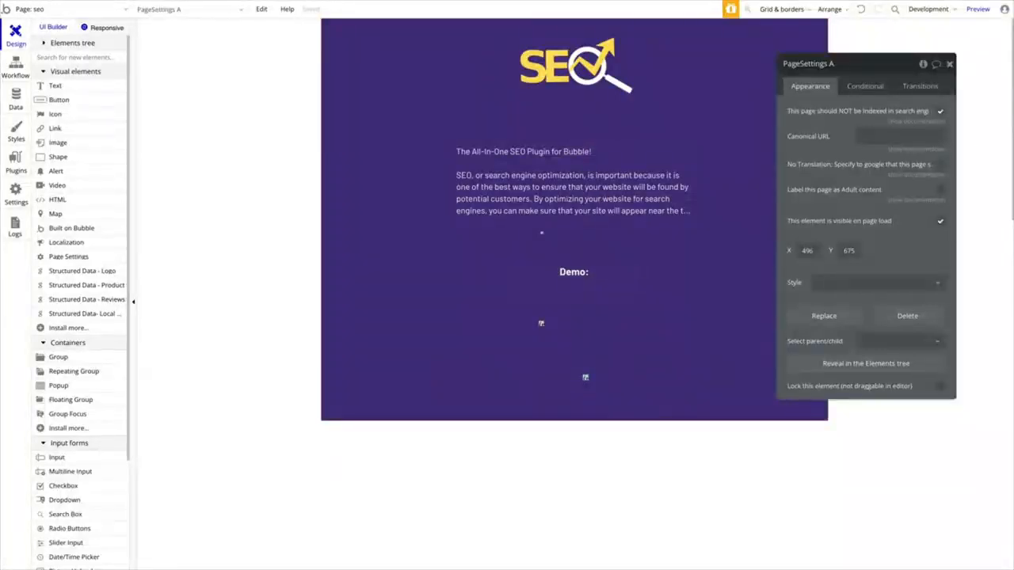
{"action": "left_click_drag", "start_coordinate": [864, 65], "coordinate": [853, 31]}
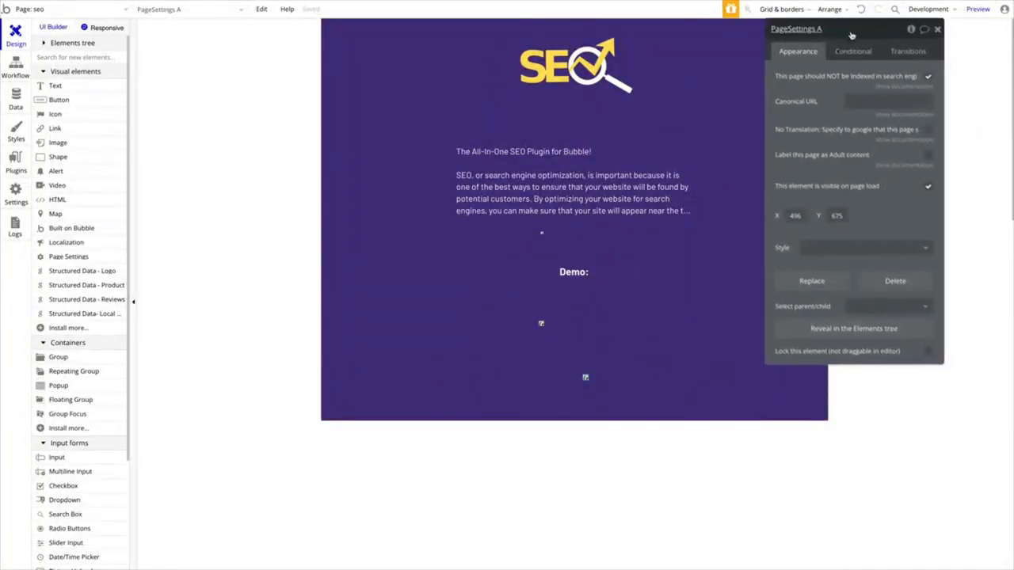
- View the list of the app's pages and reopen the Page Settings element's properties
{"action": "left_click", "coordinate": [71, 15]}
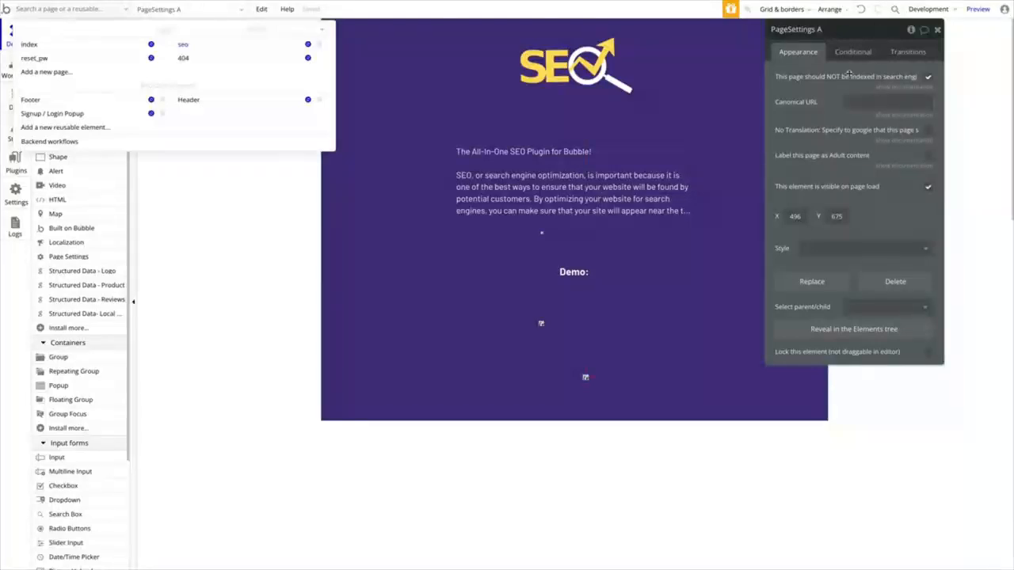
{"action": "left_click", "coordinate": [587, 352]}
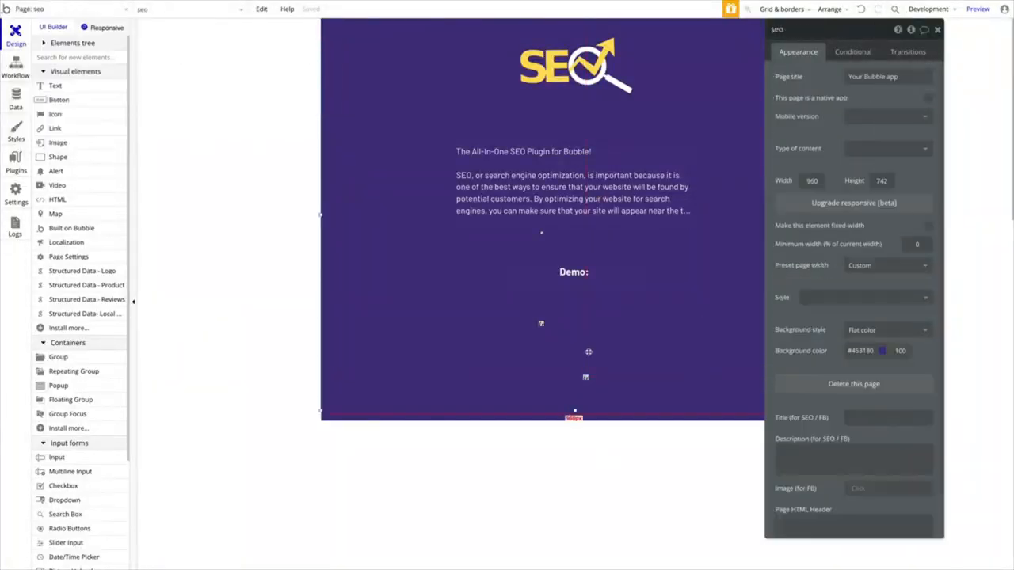
{"action": "left_click", "coordinate": [584, 378]}
{"action": "left_click_drag", "start_coordinate": [854, 124], "coordinate": [797, 138]}
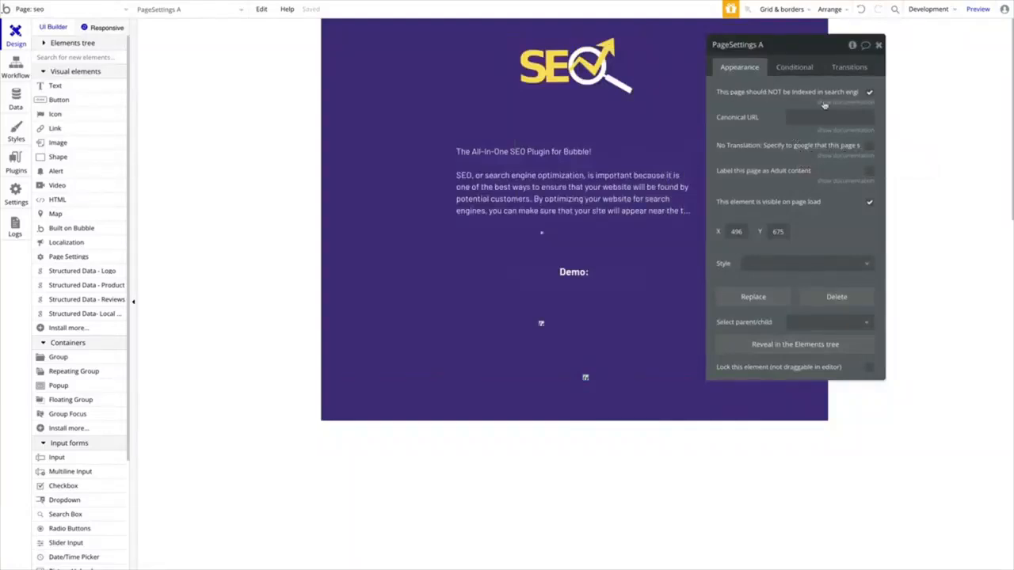
- Check the documentation of the search-engine no-index option and toggle the option off and on again
{"action": "left_click", "coordinate": [848, 102]}
{"action": "left_click", "coordinate": [850, 103]}
{"action": "left_click", "coordinate": [869, 94]}
{"action": "left_click", "coordinate": [869, 93]}
{"action": "left_click", "coordinate": [858, 130]}
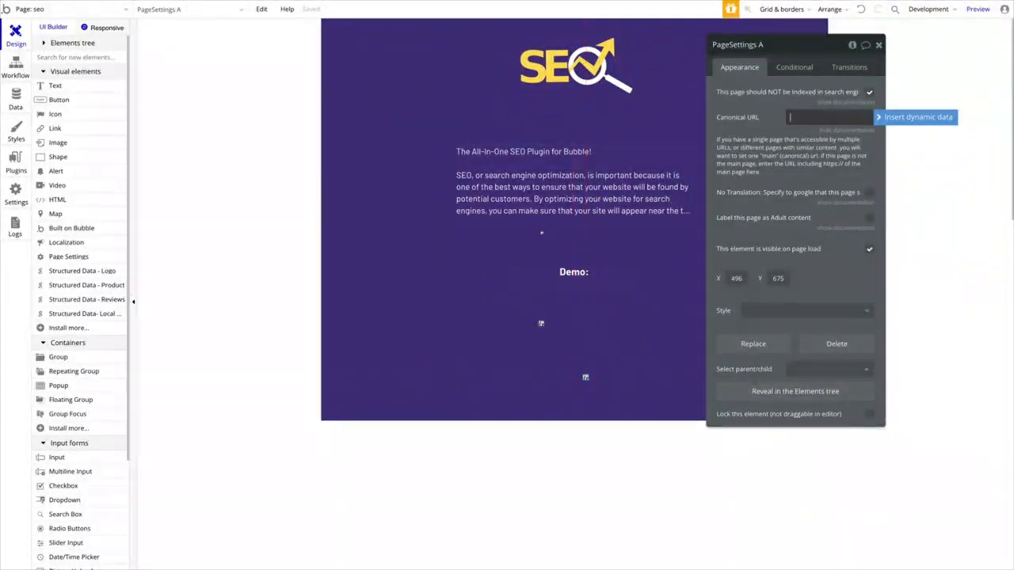
{"action": "type", "text": "https://"}
{"action": "key", "text": "ctrl+a"}
{"action": "key", "text": "BackSpace"}
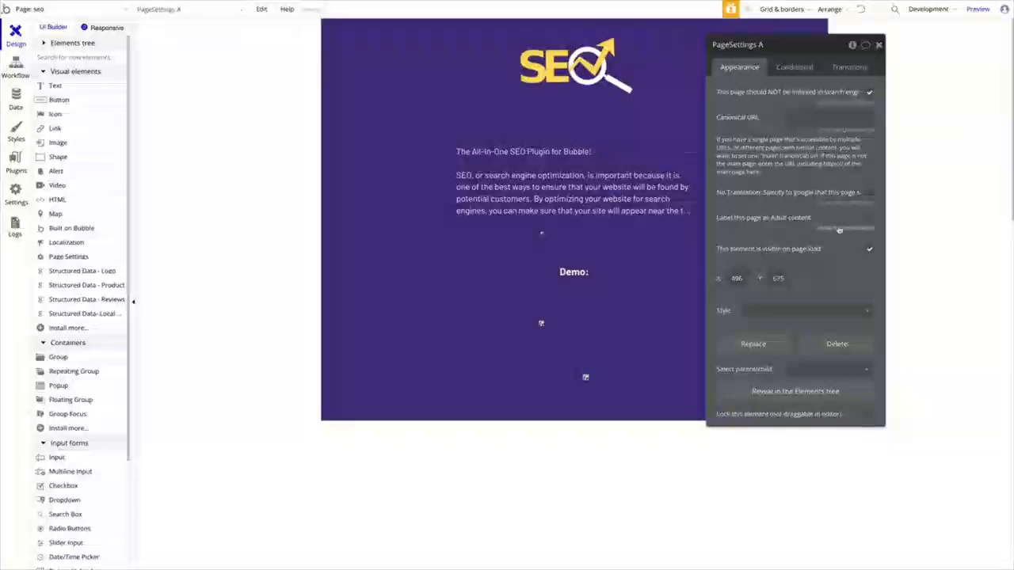
- Show the documentation for the No Translation and Adult content options, and close the Page Settings properties
{"action": "left_click", "coordinate": [840, 204]}
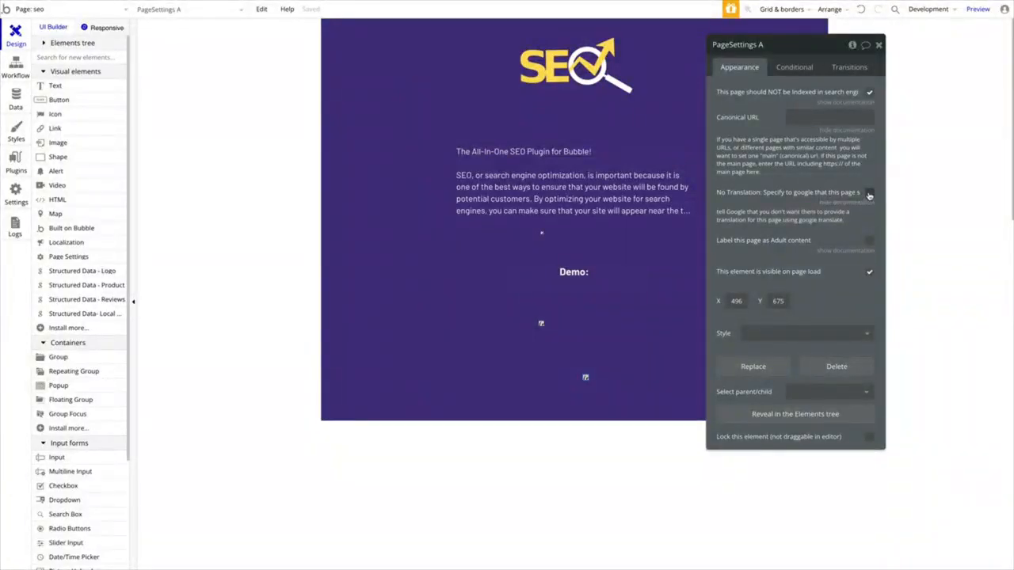
{"action": "left_click", "coordinate": [847, 250]}
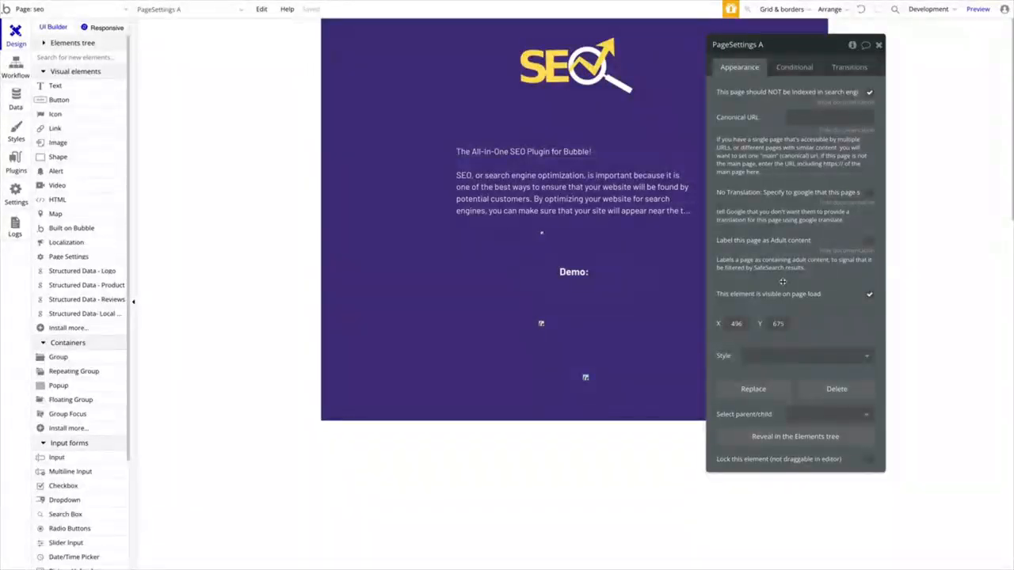
{"action": "left_click_drag", "start_coordinate": [812, 53], "coordinate": [783, 49]}
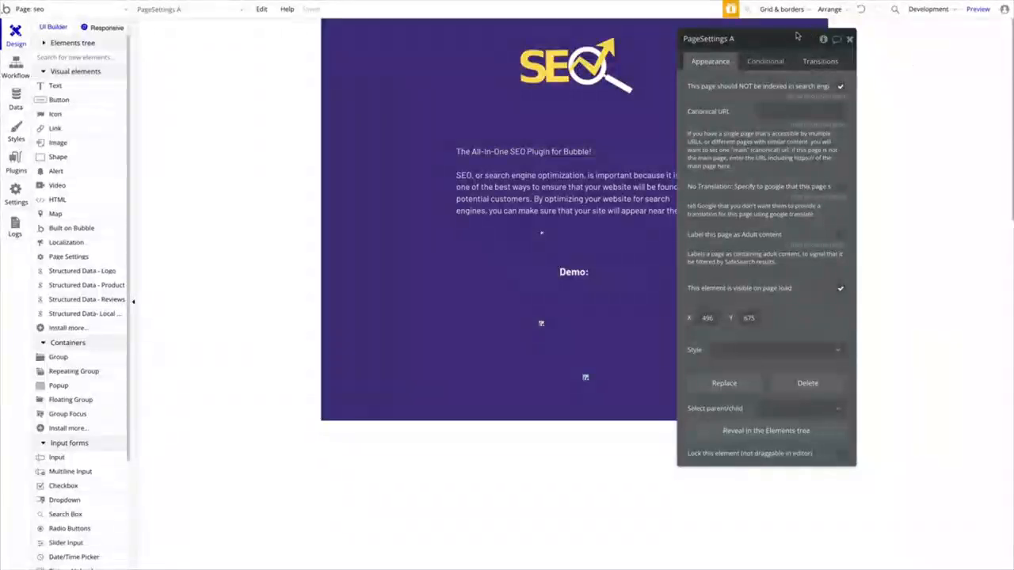
{"action": "left_click_drag", "start_coordinate": [852, 44], "coordinate": [902, 45]}
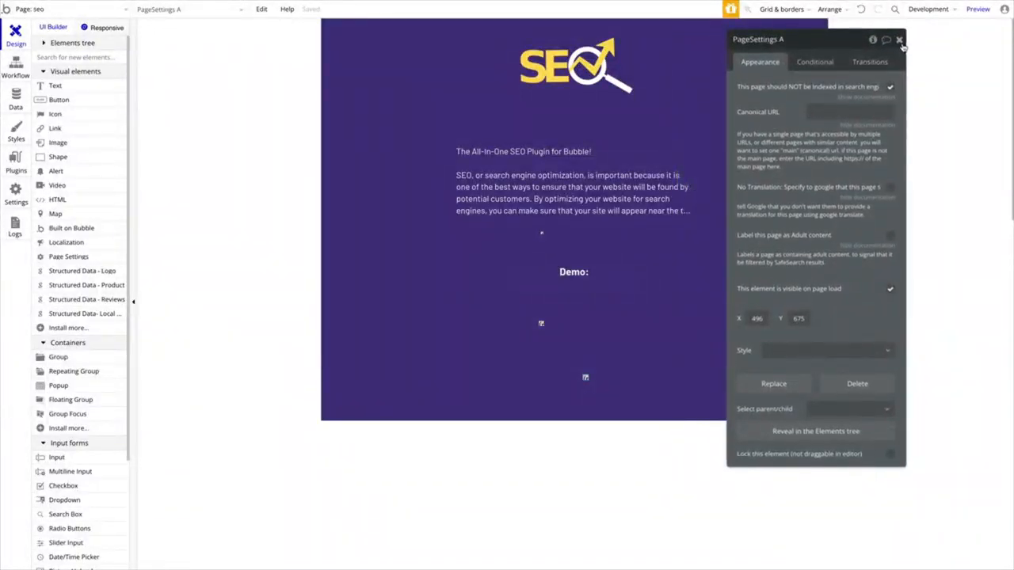
{"action": "left_click", "coordinate": [900, 40]}
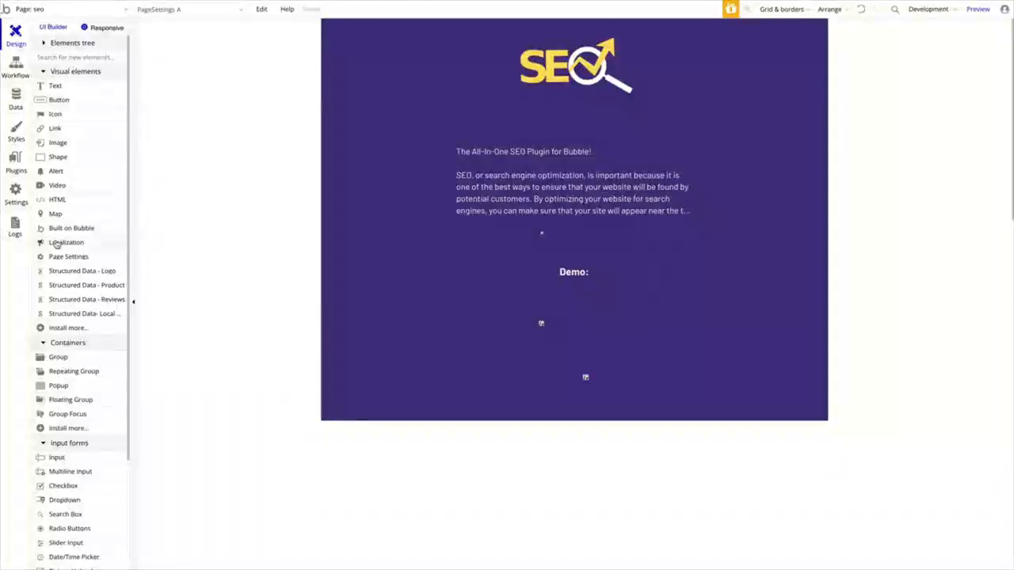
- Open the Localization element's properties and show the documentation for the first localised version's language code
{"action": "left_click_drag", "start_coordinate": [56, 244], "coordinate": [541, 233]}
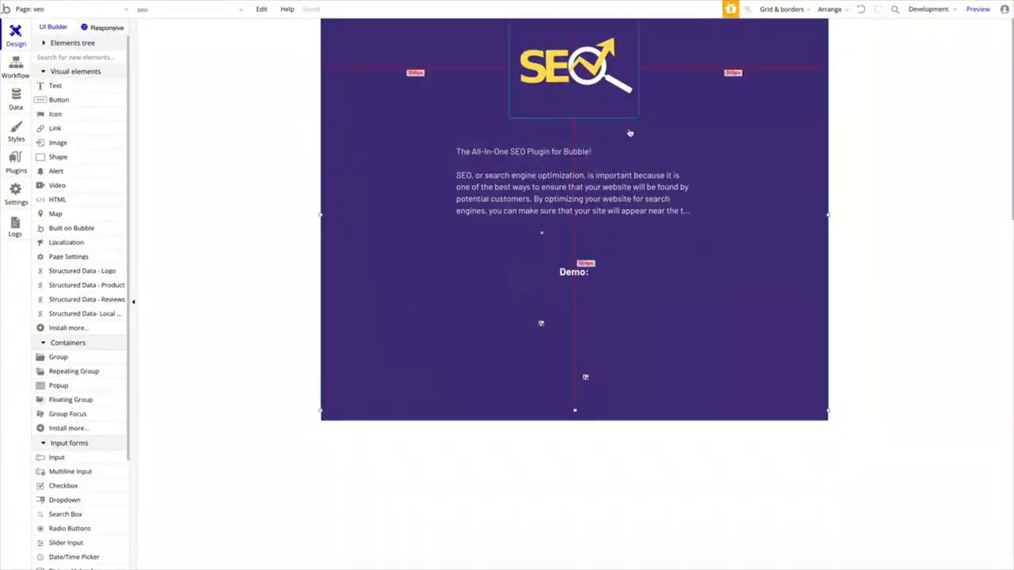
{"action": "left_click", "coordinate": [544, 234]}
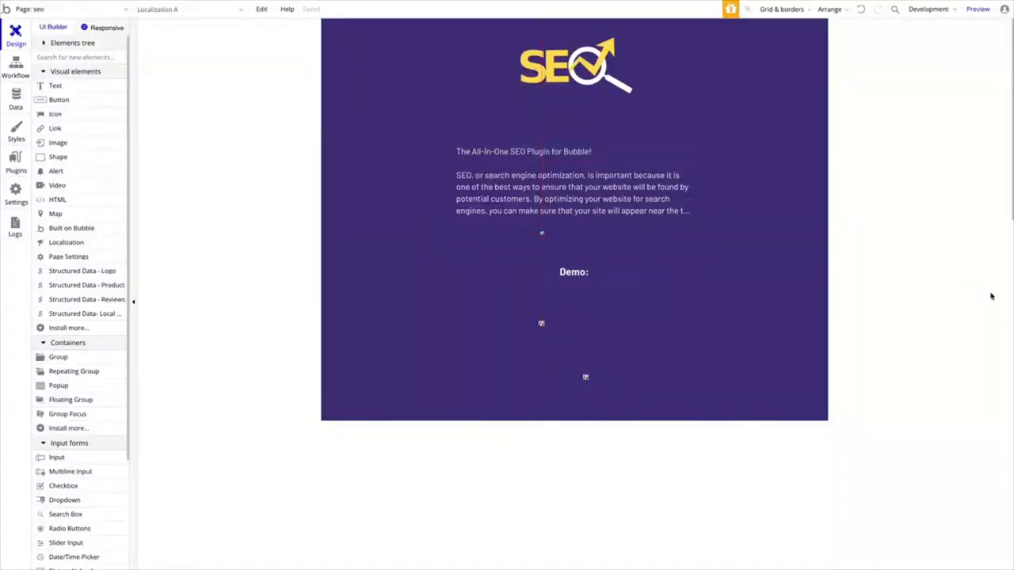
{"action": "double_click", "coordinate": [542, 233]}
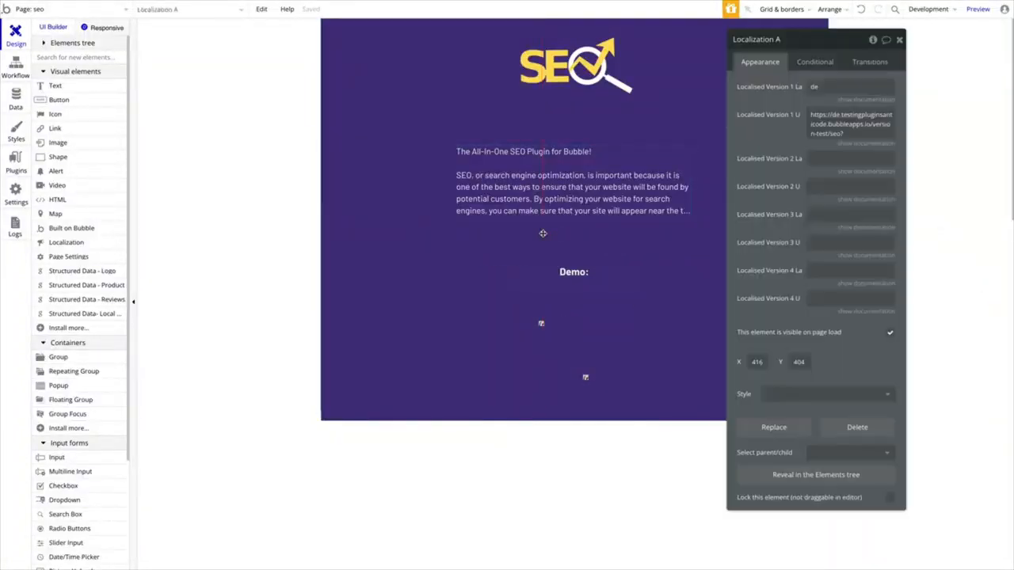
{"action": "left_click_drag", "start_coordinate": [797, 47], "coordinate": [753, 42]}
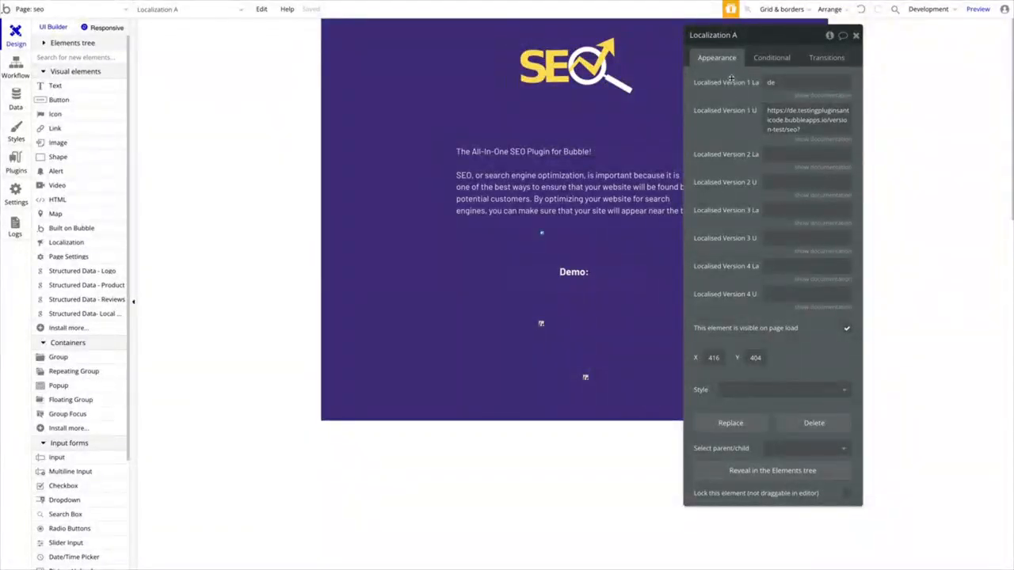
{"action": "double_click", "coordinate": [793, 83]}
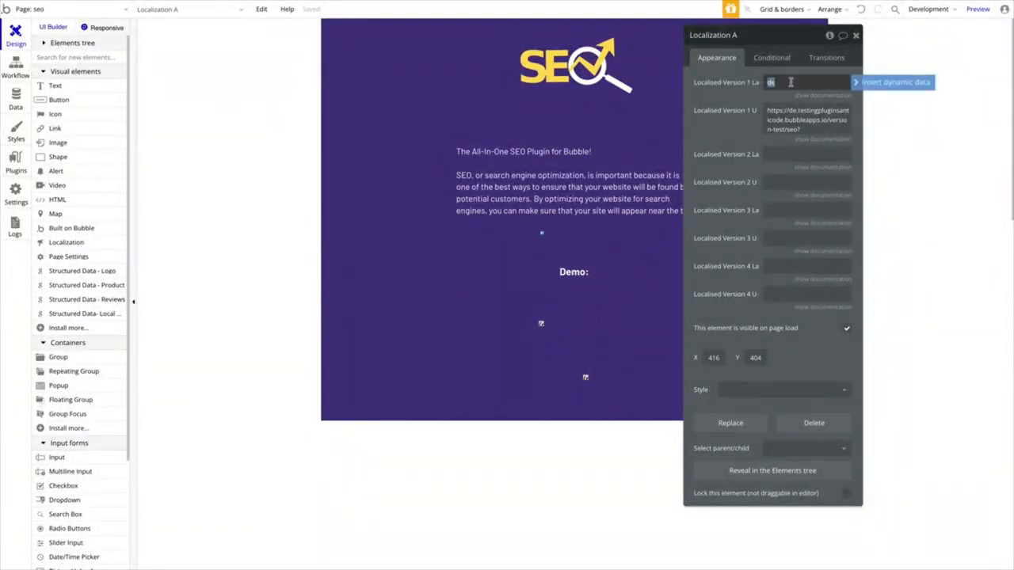
{"action": "left_click", "coordinate": [815, 96]}
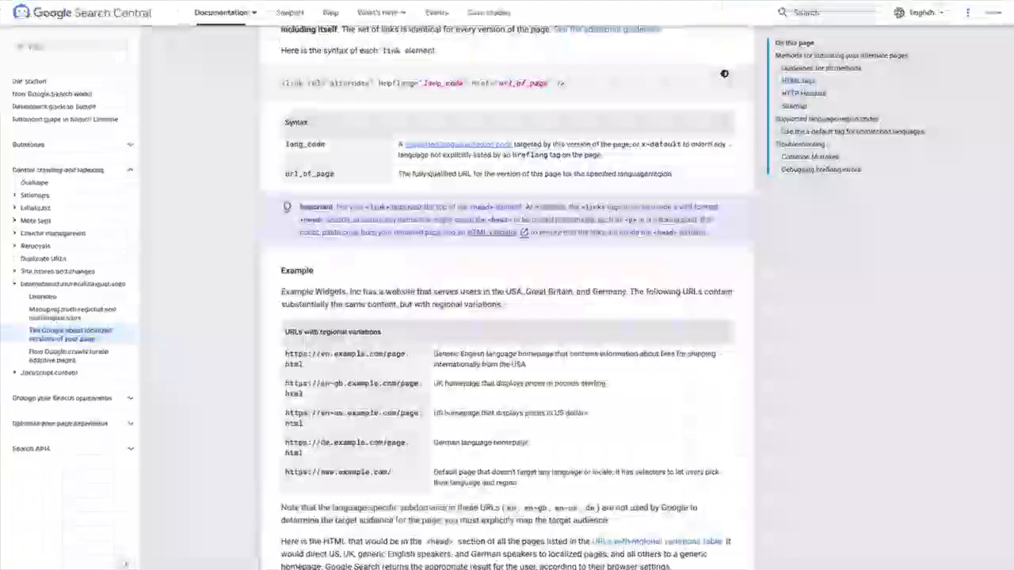
- In the Google Search Central documentation, examine the supported language/region codes and follow the ISO 639-1 reference
{"action": "scroll", "coordinate": [535, 143], "scroll_direction": "down", "scroll_amount": 10}
{"action": "scroll", "coordinate": [523, 135], "scroll_direction": "up", "scroll_amount": 1}
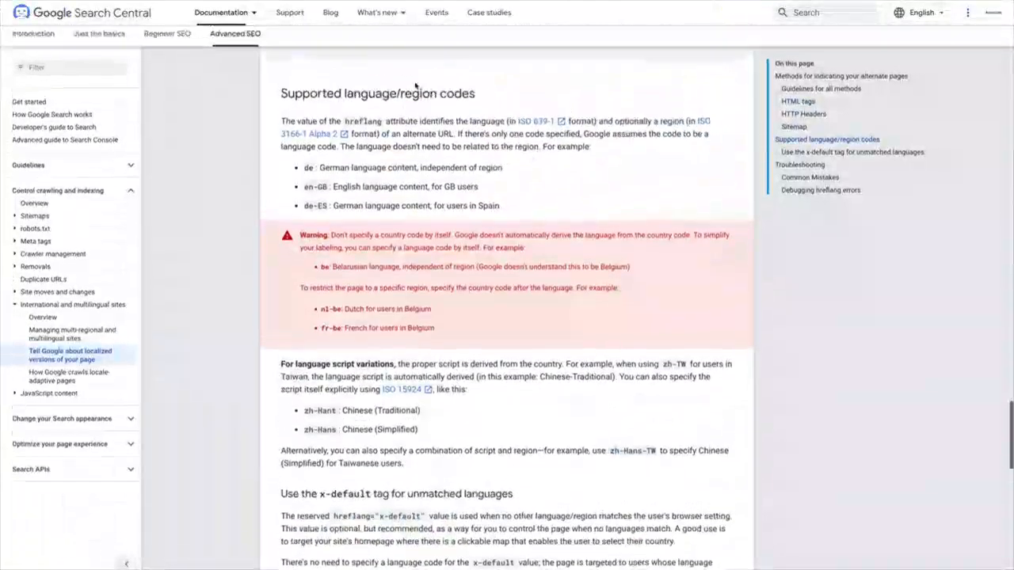
{"action": "left_click", "coordinate": [535, 121]}
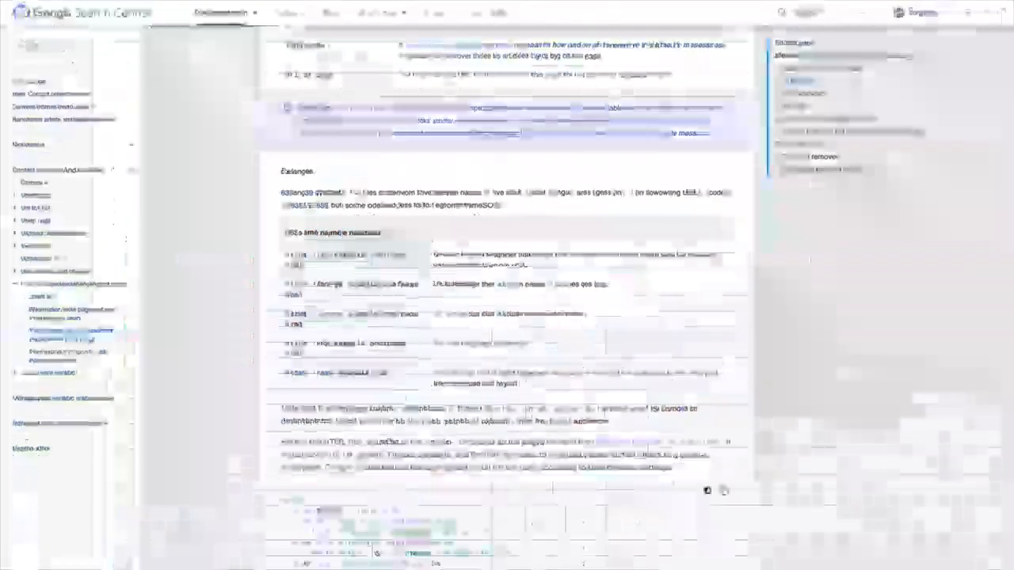
{"action": "scroll", "coordinate": [528, 386], "scroll_direction": "down", "scroll_amount": 15}
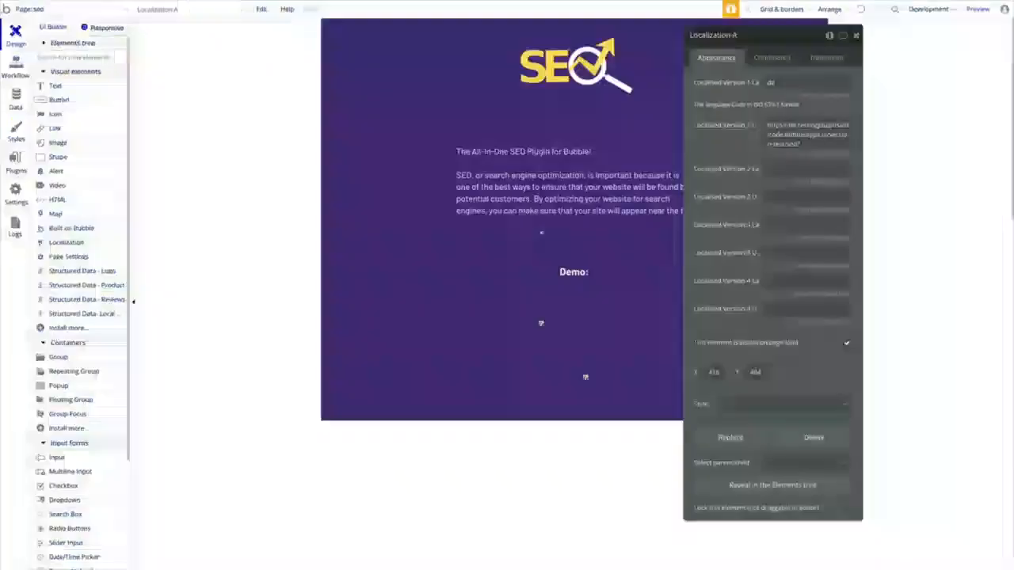
- Back in the Bubble editor, examine the language code and URL entered for Localised Version 1
{"action": "left_click", "coordinate": [842, 81]}
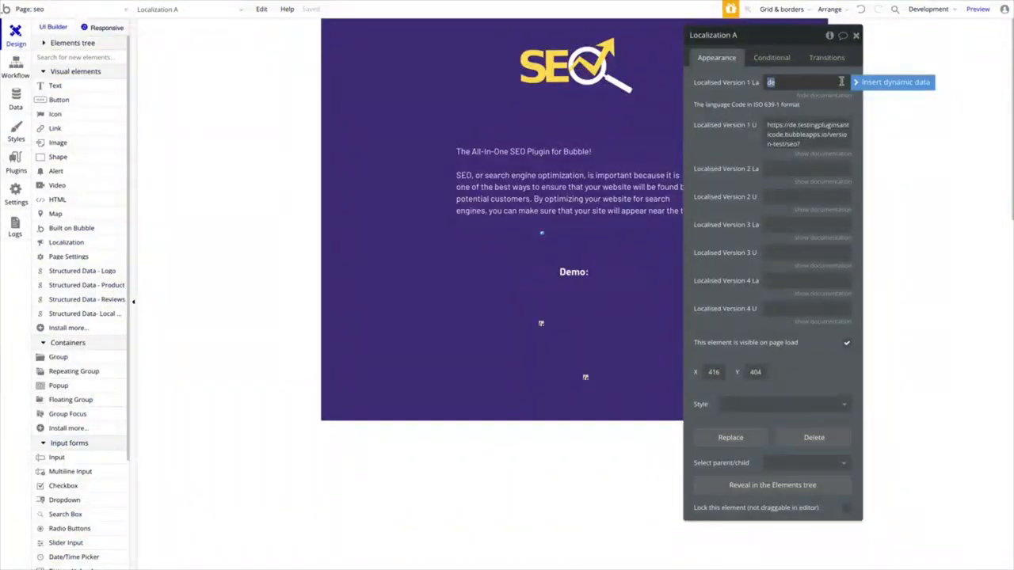
{"action": "left_click", "coordinate": [805, 124]}
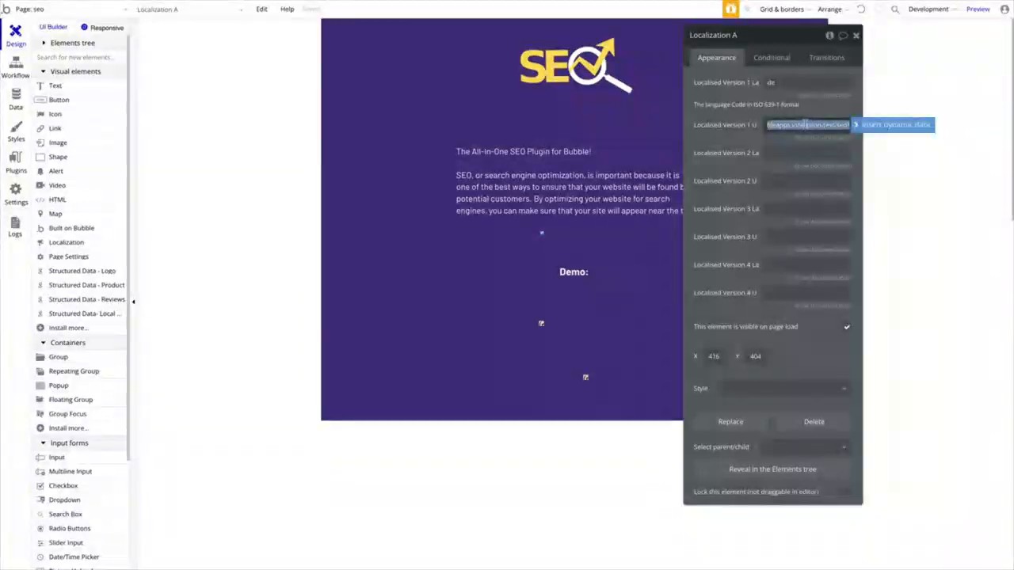
{"action": "left_click", "coordinate": [806, 124]}
{"action": "scroll", "coordinate": [808, 124], "scroll_direction": "left", "scroll_amount": 3}
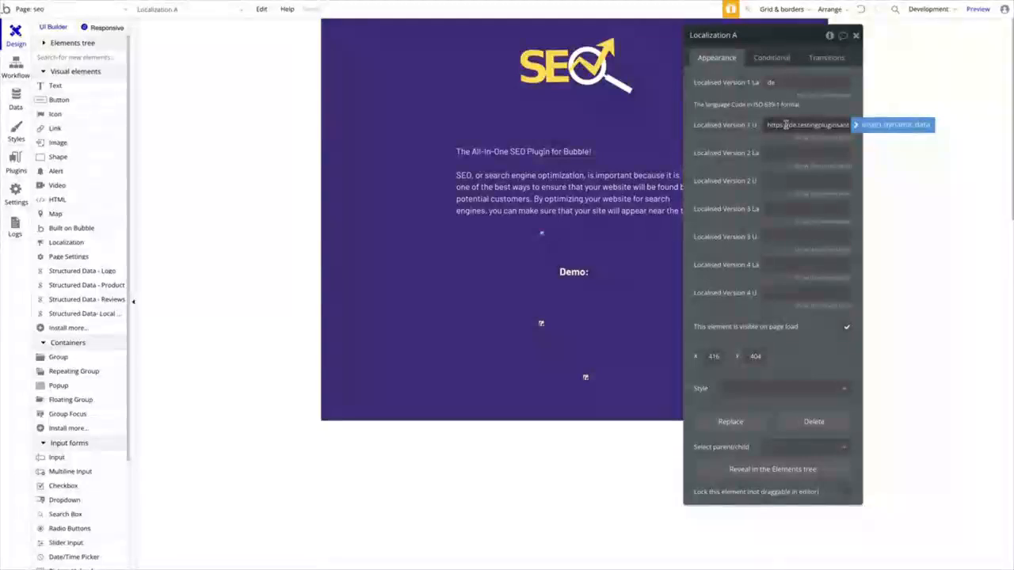
{"action": "left_click", "coordinate": [784, 82]}
{"action": "key", "text": "Tab"}
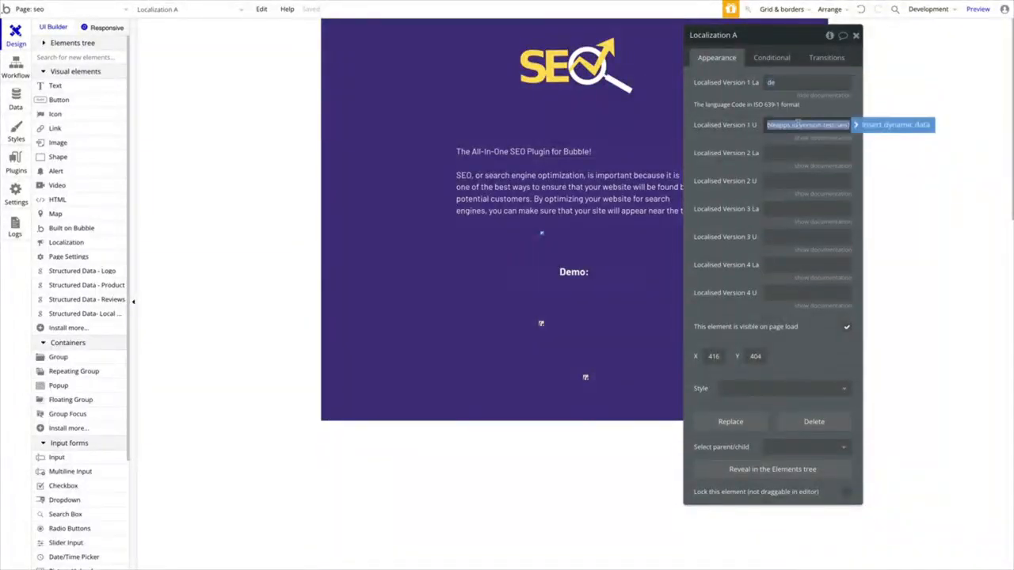
{"action": "left_click", "coordinate": [798, 79]}
{"action": "left_click", "coordinate": [767, 128]}
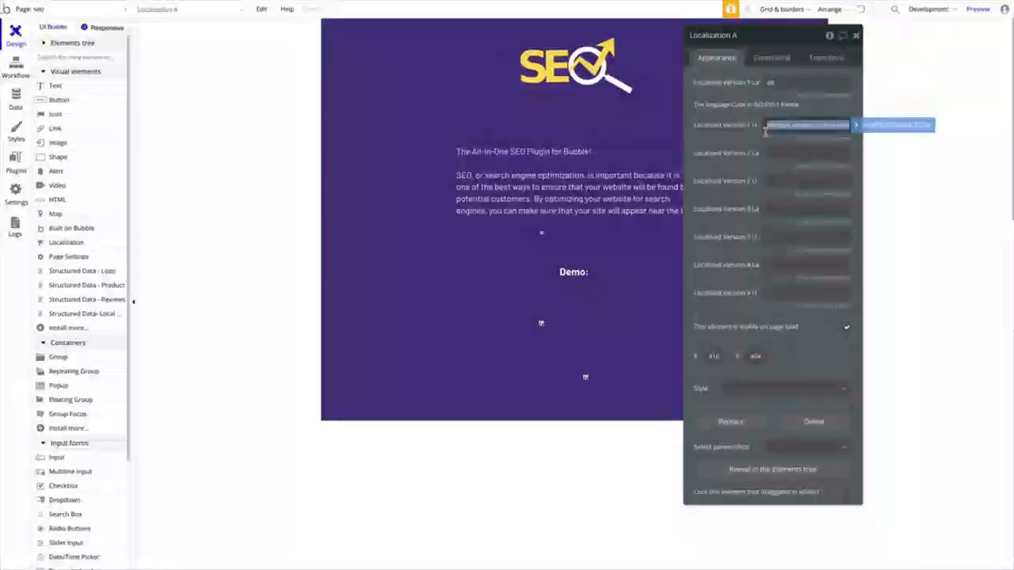
{"action": "left_click", "coordinate": [773, 81]}
{"action": "left_click", "coordinate": [754, 84]}
{"action": "left_click", "coordinate": [769, 83]}
{"action": "left_click", "coordinate": [809, 130]}
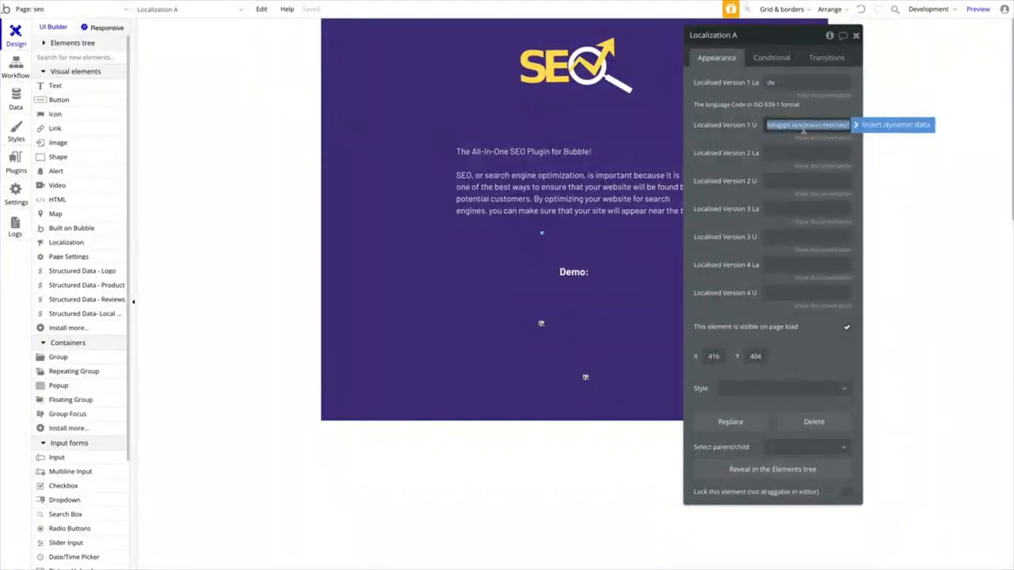
- Select the whole Localised Version 1 URL for inspection and close the Localization properties
{"action": "right_click", "coordinate": [810, 129]}
{"action": "right_click", "coordinate": [814, 127]}
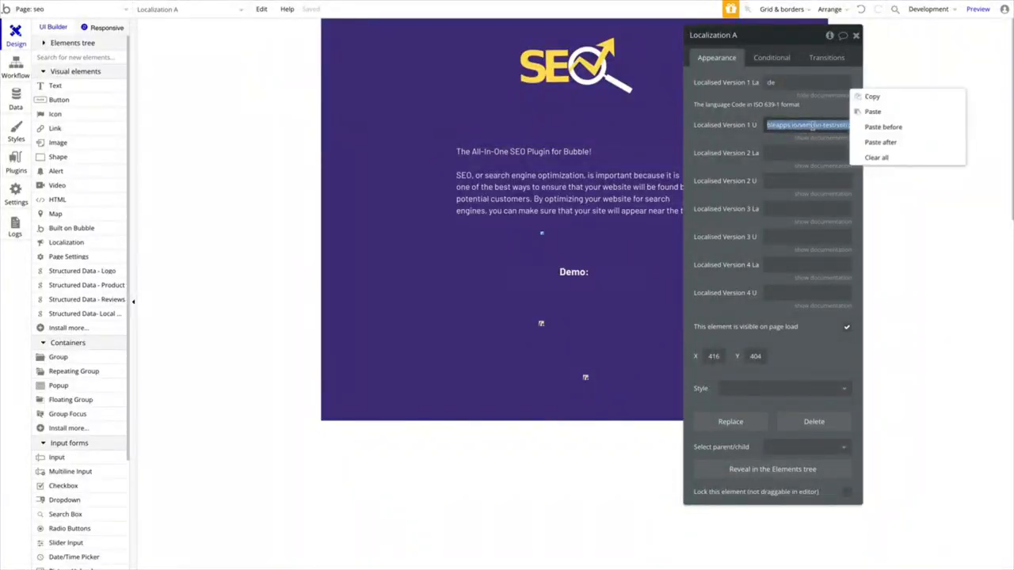
{"action": "left_click", "coordinate": [812, 129]}
{"action": "double_click", "coordinate": [805, 128]}
{"action": "key", "text": "ctrl+a"}
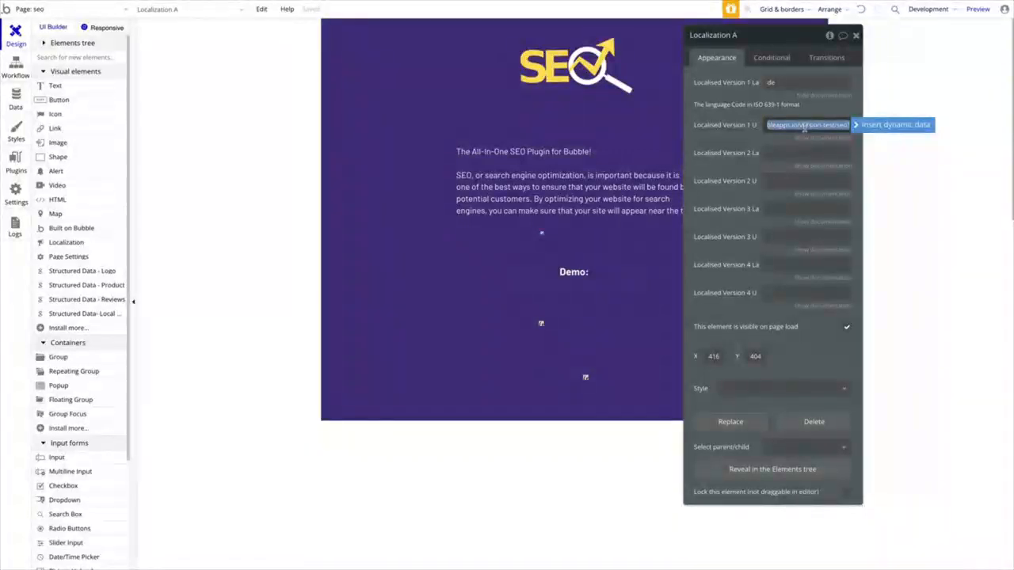
{"action": "left_click", "coordinate": [801, 141]}
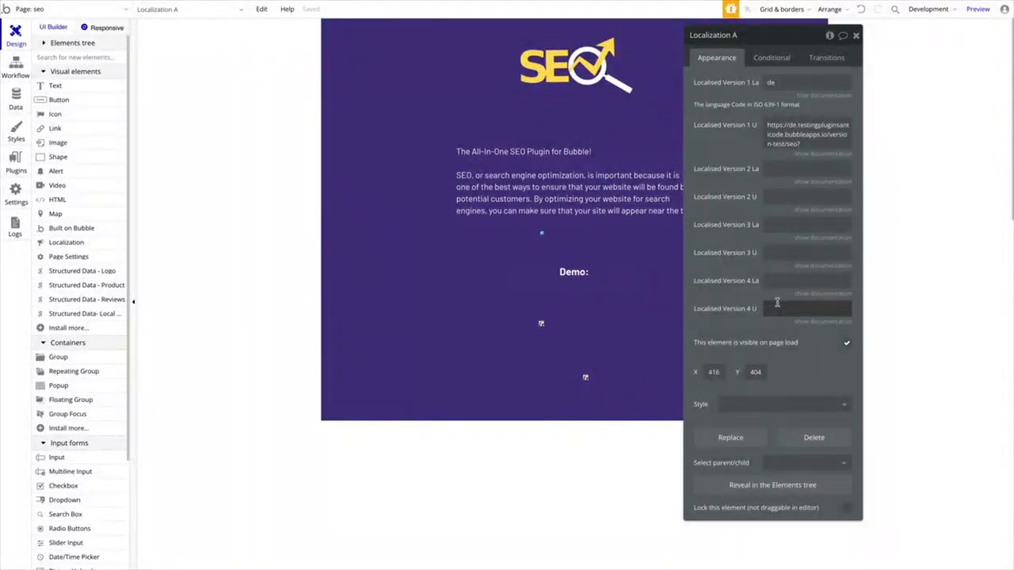
{"action": "left_click", "coordinate": [856, 35]}
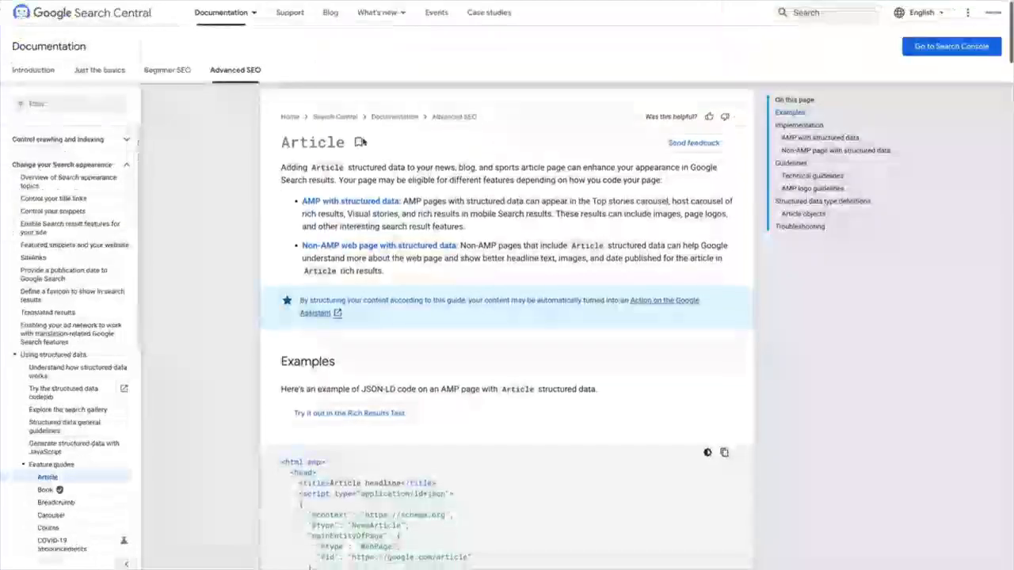
- Browse the Article structured data guide and the list of feature guides in Google Search Central
{"action": "scroll", "coordinate": [570, 147], "scroll_direction": "down", "scroll_amount": 20}
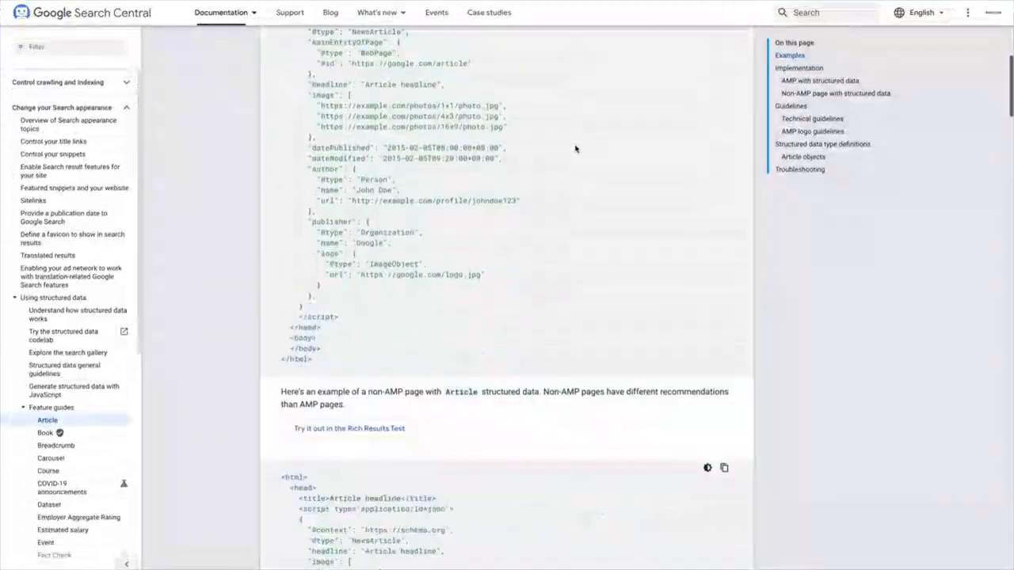
{"action": "scroll", "coordinate": [582, 159], "scroll_direction": "up", "scroll_amount": 1}
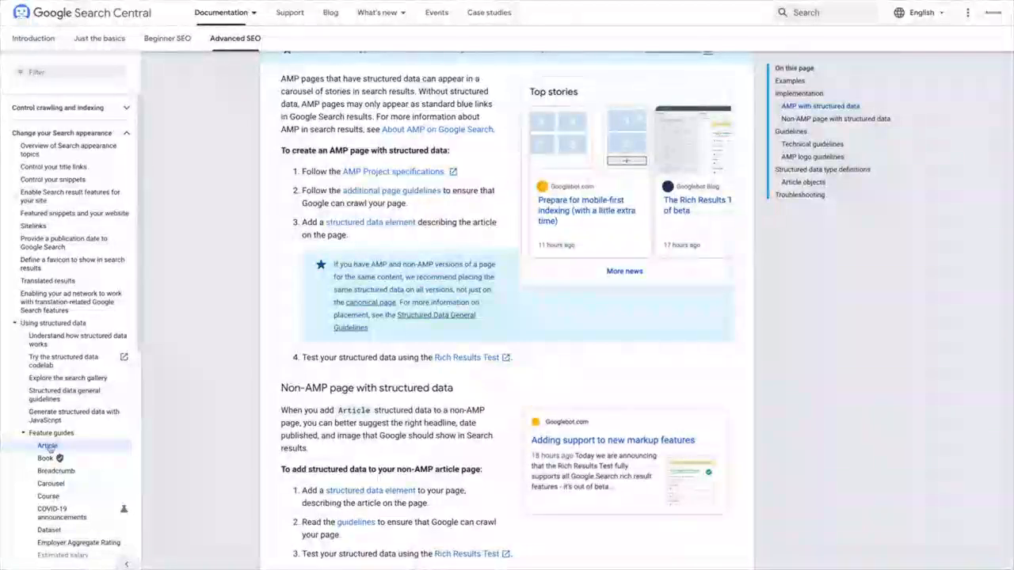
{"action": "scroll", "coordinate": [49, 445], "scroll_direction": "down", "scroll_amount": 3}
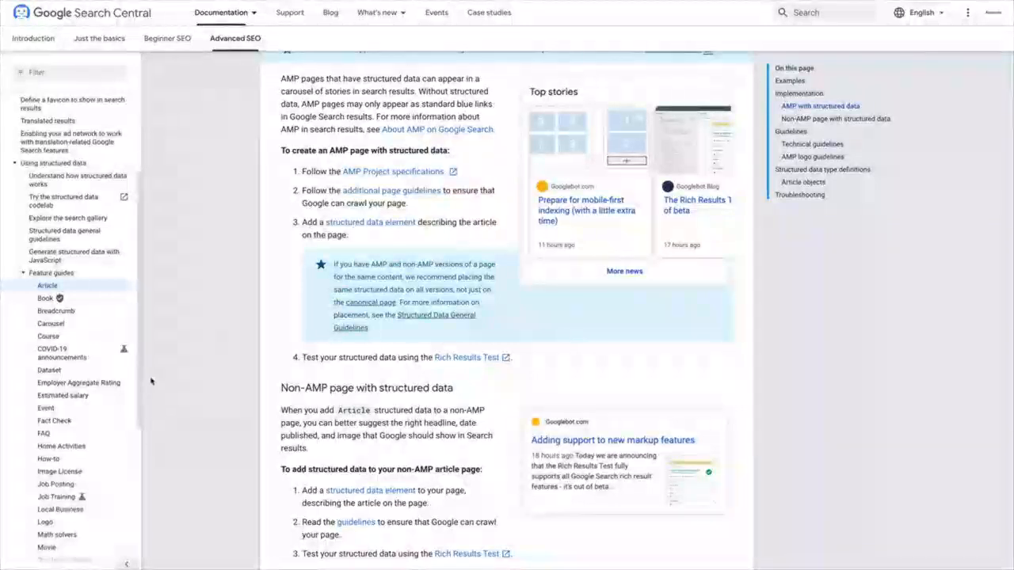
- Browse the Course and Event structured data guides in Google Search Central
{"action": "left_click", "coordinate": [67, 339]}
{"action": "scroll", "coordinate": [534, 297], "scroll_direction": "down", "scroll_amount": 1}
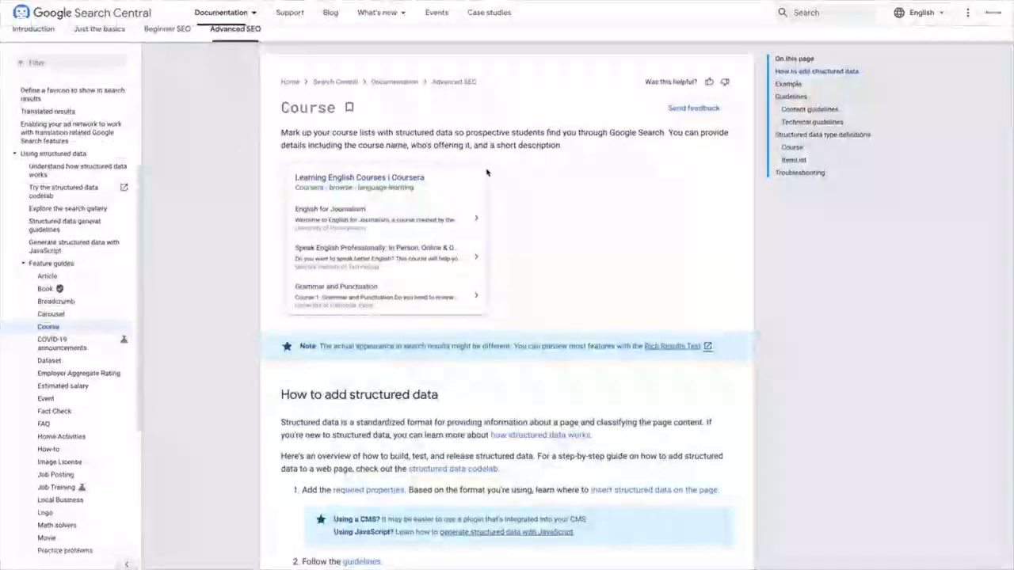
{"action": "scroll", "coordinate": [119, 363], "scroll_direction": "down", "scroll_amount": 1}
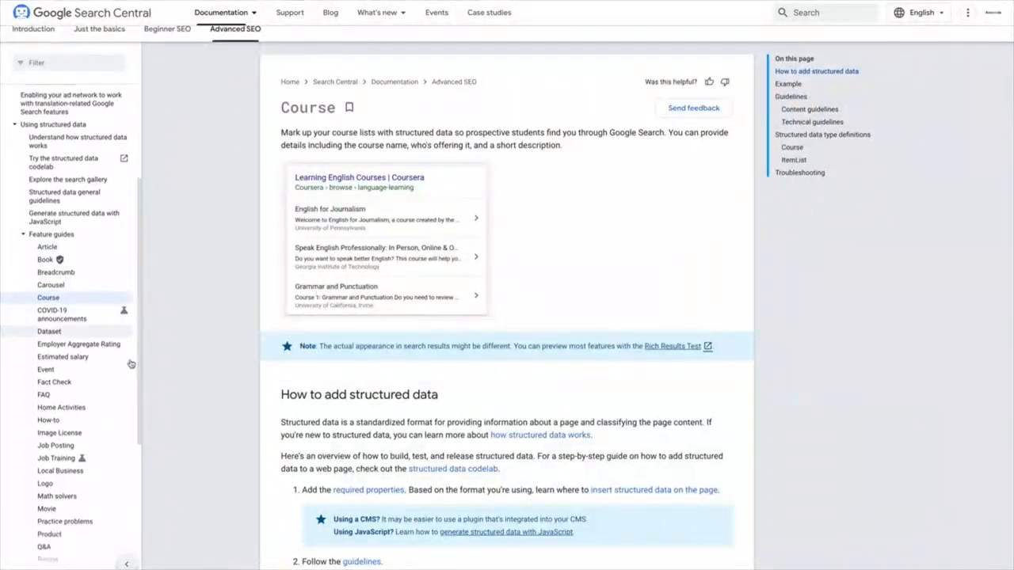
{"action": "left_click", "coordinate": [79, 365]}
{"action": "scroll", "coordinate": [495, 246], "scroll_direction": "down", "scroll_amount": 3}
{"action": "scroll", "coordinate": [495, 246], "scroll_direction": "down", "scroll_amount": 3}
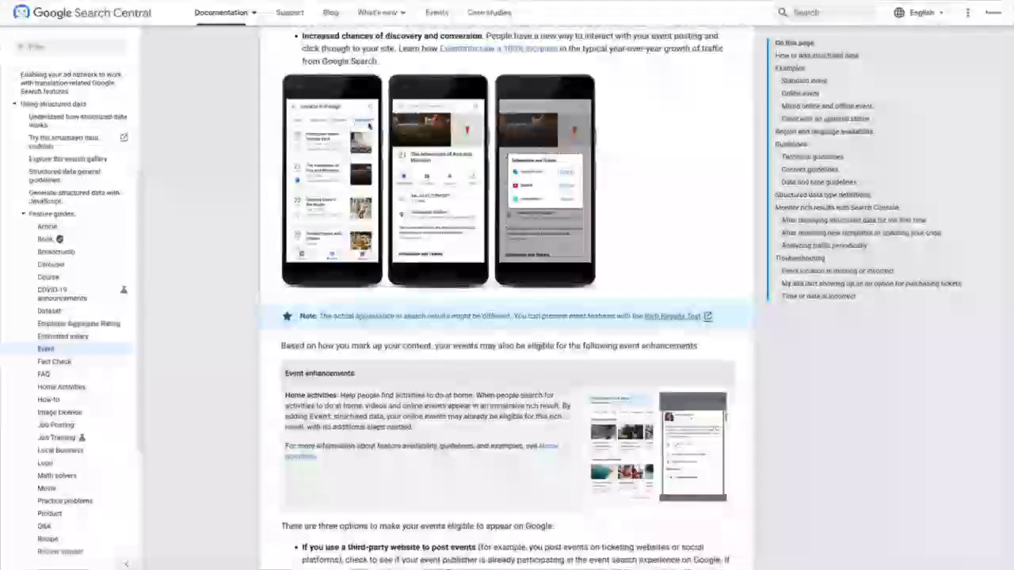
{"action": "scroll", "coordinate": [446, 163], "scroll_direction": "down", "scroll_amount": 1}
{"action": "scroll", "coordinate": [100, 239], "scroll_direction": "down", "scroll_amount": 1}
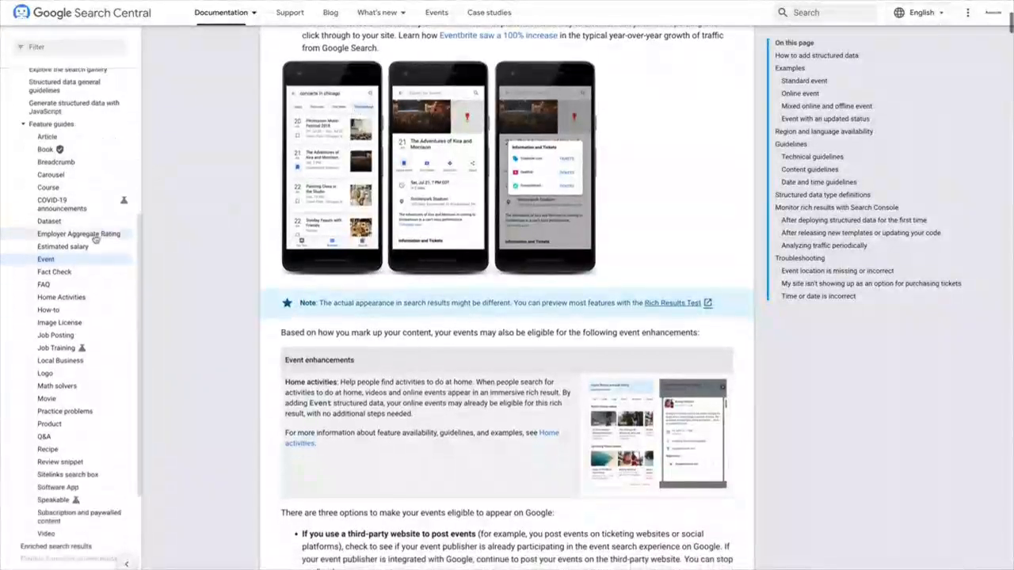
- Open the Review snippet guide and examine the content types that support ratings
{"action": "left_click", "coordinate": [95, 464]}
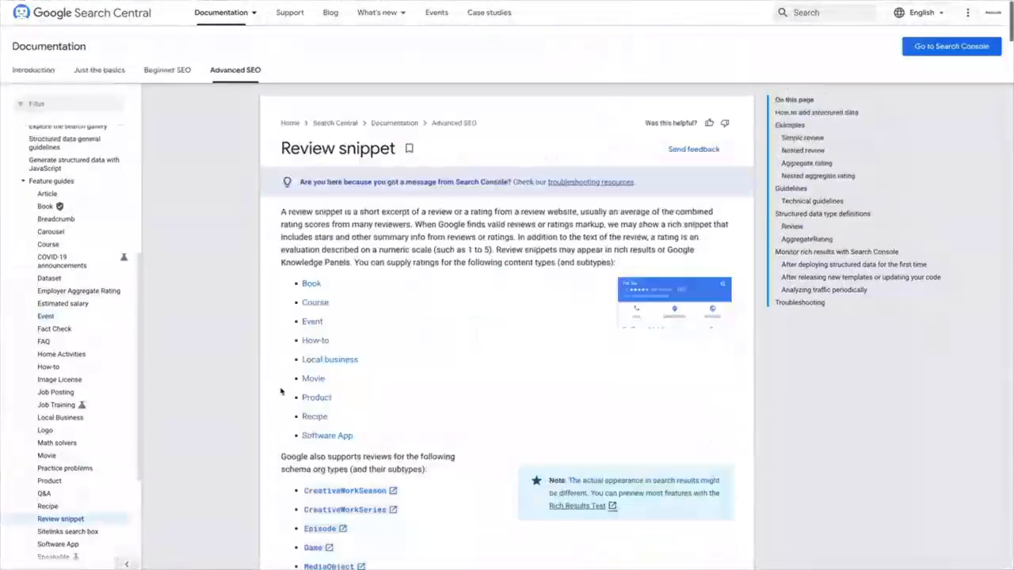
{"action": "scroll", "coordinate": [645, 257], "scroll_direction": "down", "scroll_amount": 3}
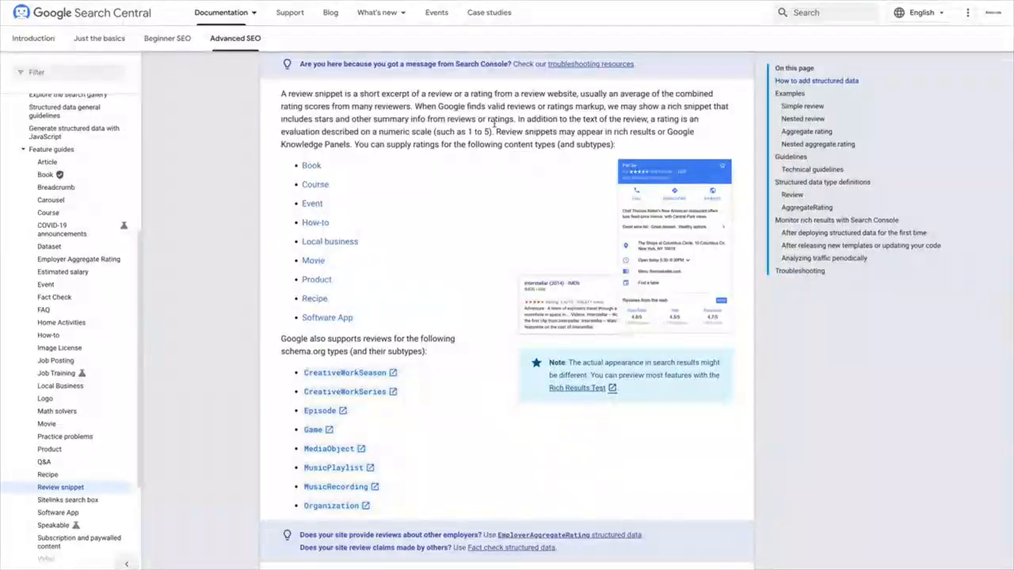
{"action": "scroll", "coordinate": [491, 124], "scroll_direction": "up", "scroll_amount": 3}
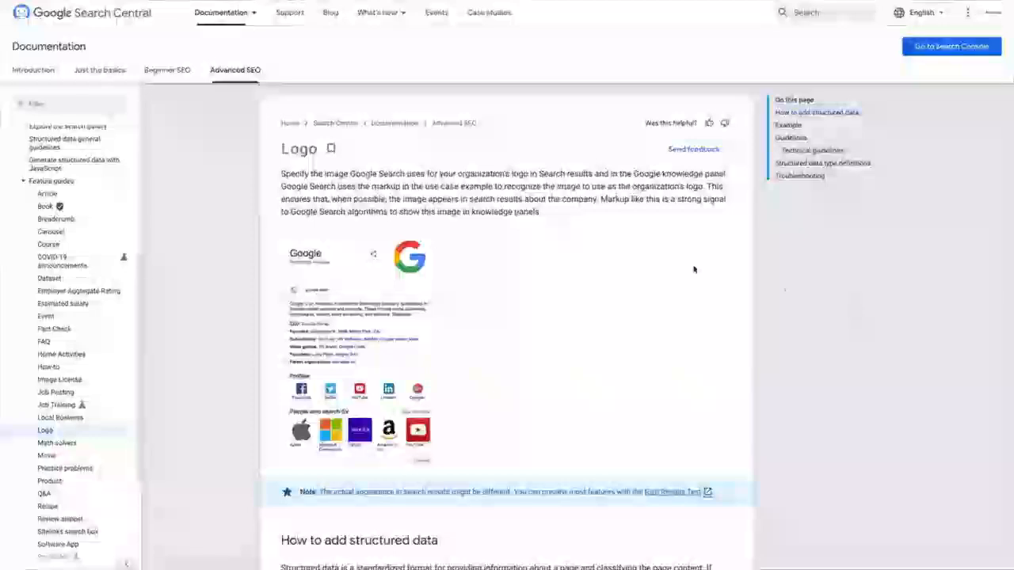
{"action": "scroll", "coordinate": [693, 267], "scroll_direction": "down", "scroll_amount": 1}
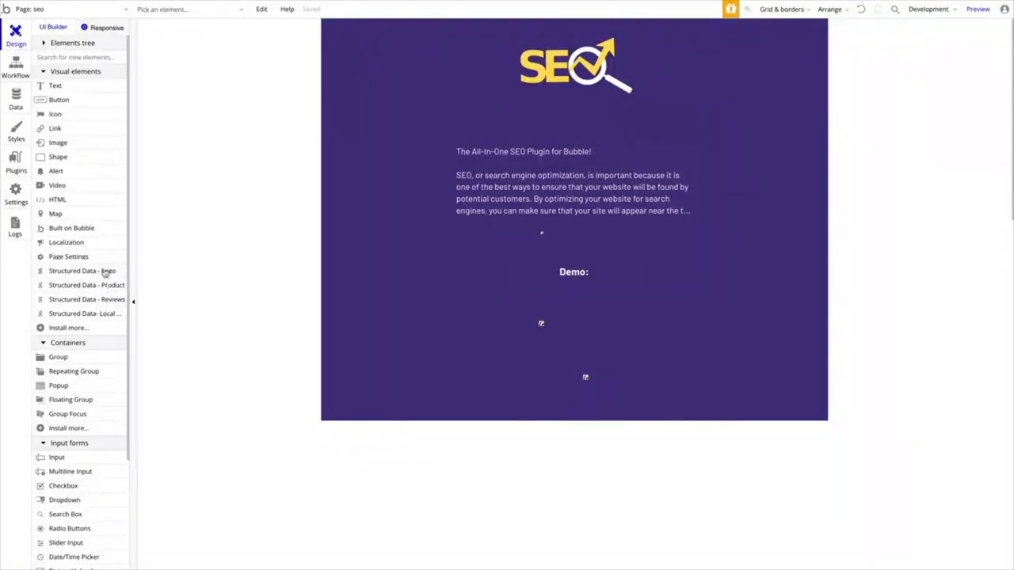
- Back in the Bubble editor, open the Structured Data - Logo element's properties and show the documentation for its url field
{"action": "double_click", "coordinate": [587, 378]}
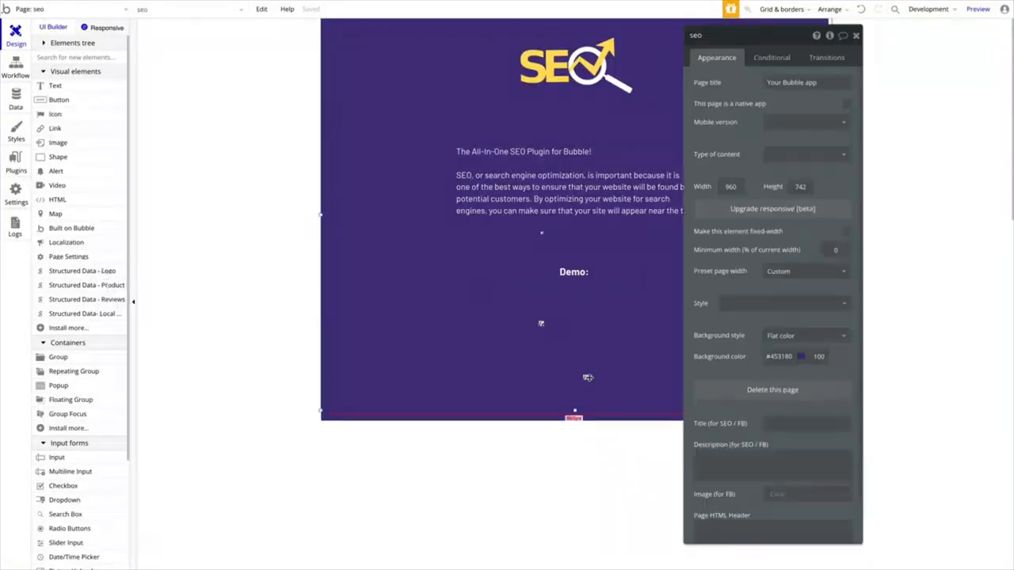
{"action": "left_click", "coordinate": [586, 377]}
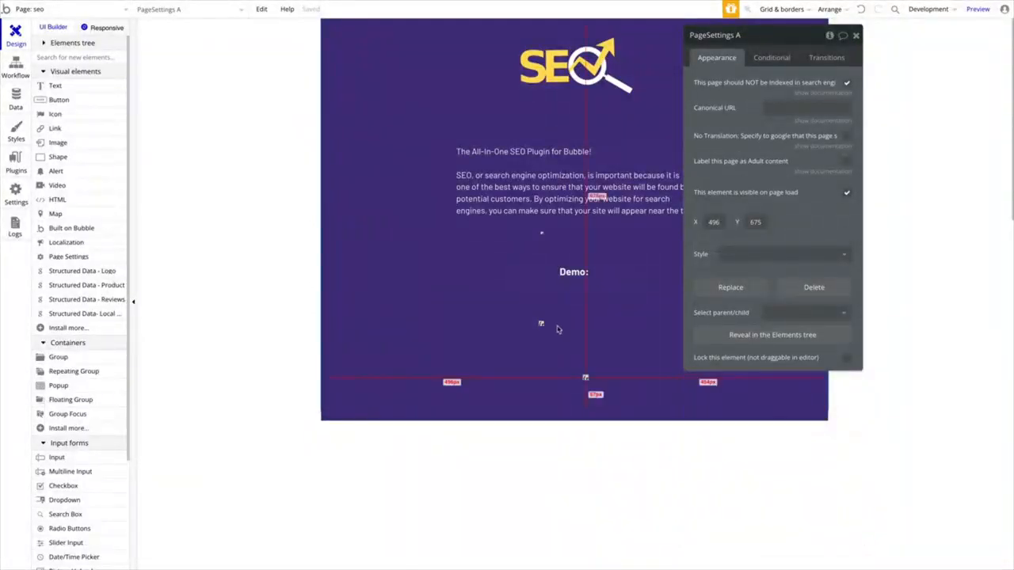
{"action": "double_click", "coordinate": [541, 324]}
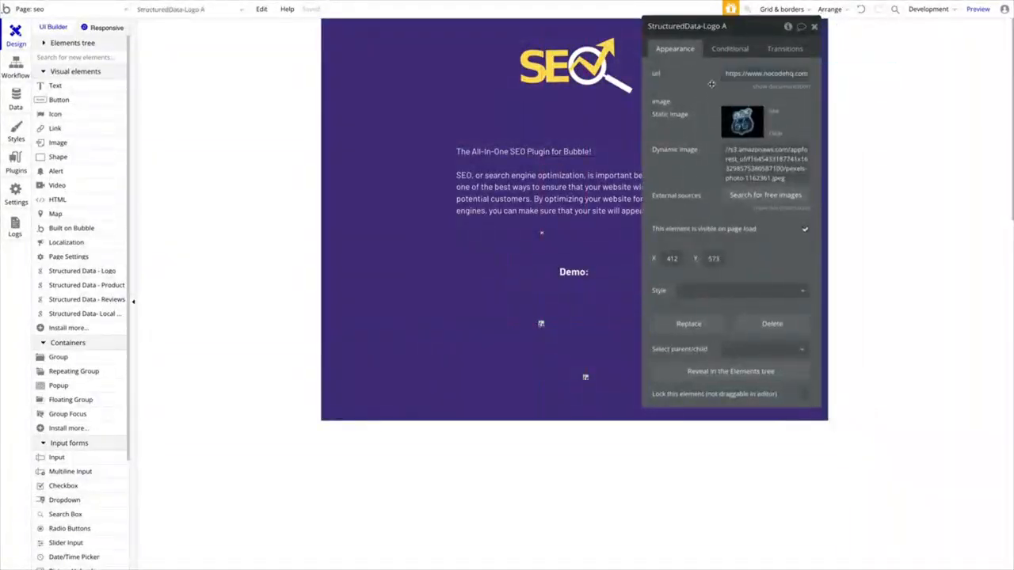
{"action": "left_click", "coordinate": [758, 89]}
{"action": "left_click", "coordinate": [717, 88]}
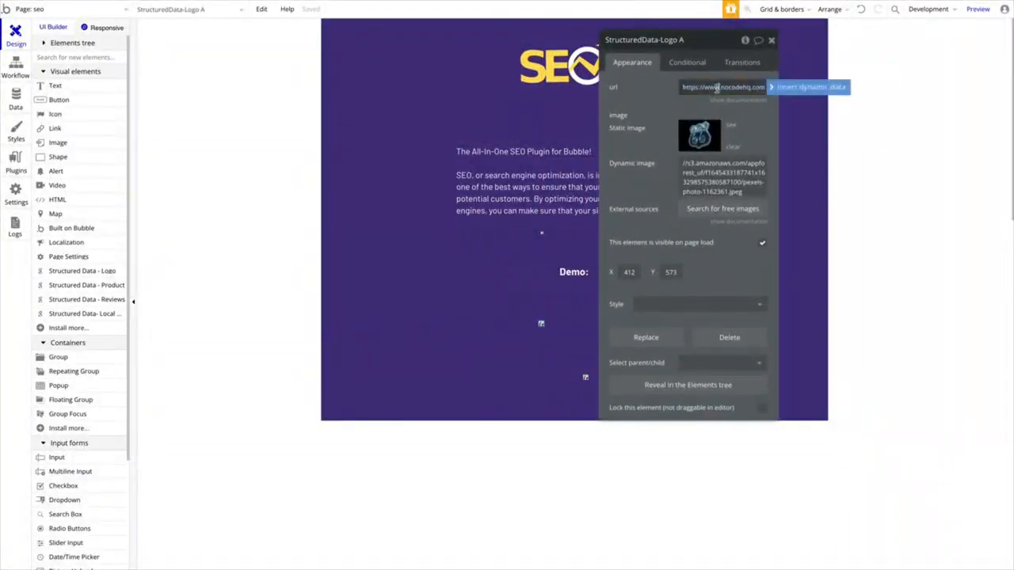
{"action": "left_click", "coordinate": [739, 100]}
{"action": "left_click", "coordinate": [746, 88]}
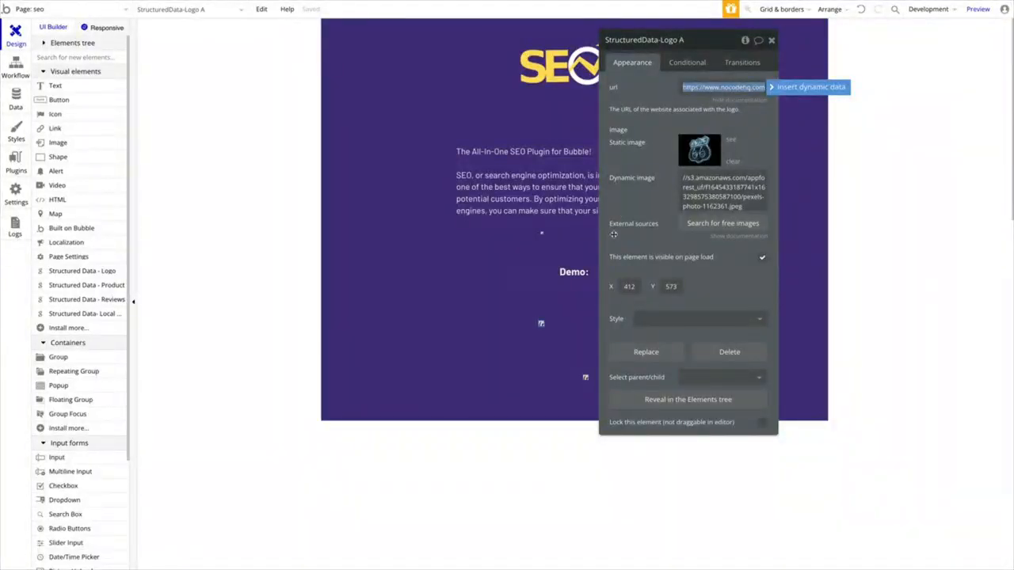
- Place a Structured Data - Product element on the page, go through its name, description and producturl fields, and remove the element
{"action": "left_click", "coordinate": [97, 286]}
{"action": "left_click", "coordinate": [399, 281]}
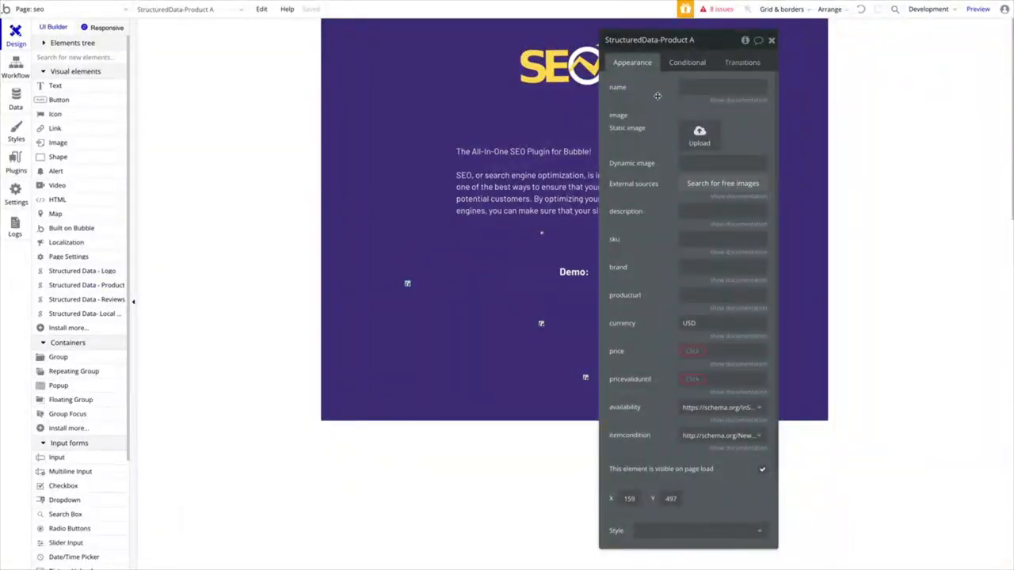
{"action": "left_click", "coordinate": [702, 86]}
{"action": "left_click", "coordinate": [732, 210]}
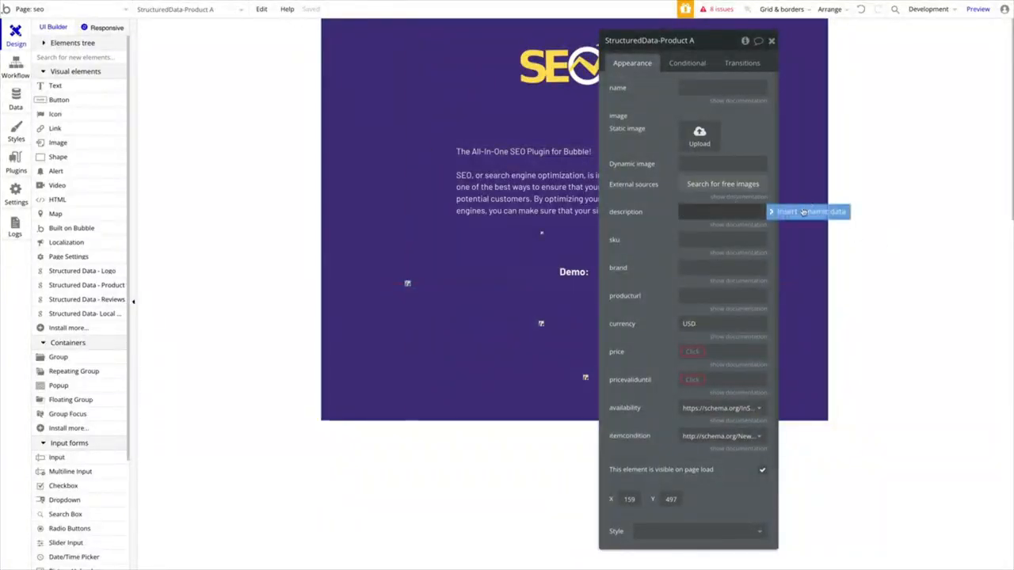
{"action": "left_click", "coordinate": [692, 208]}
{"action": "left_click", "coordinate": [706, 293]}
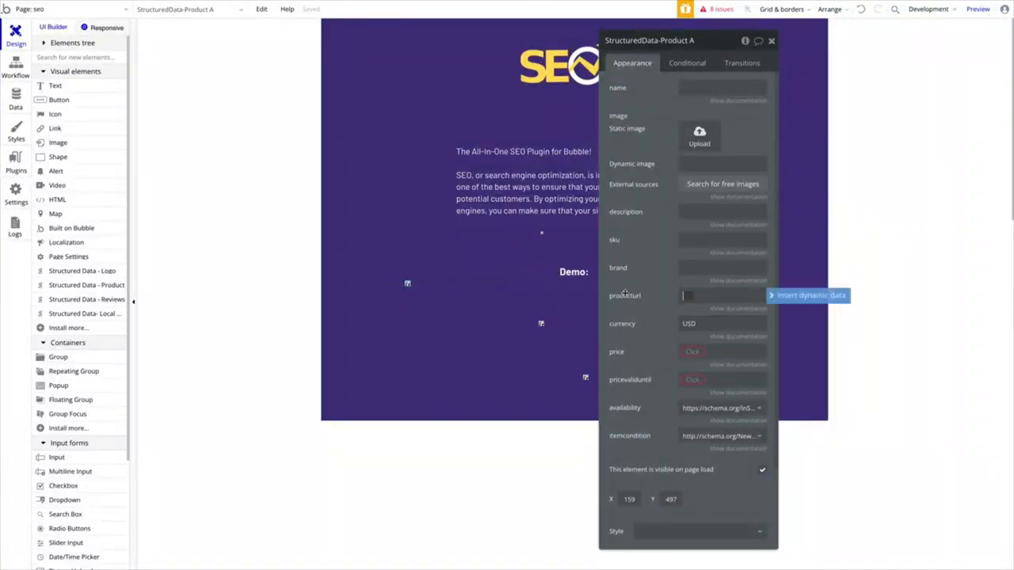
{"action": "key", "text": "Escape"}
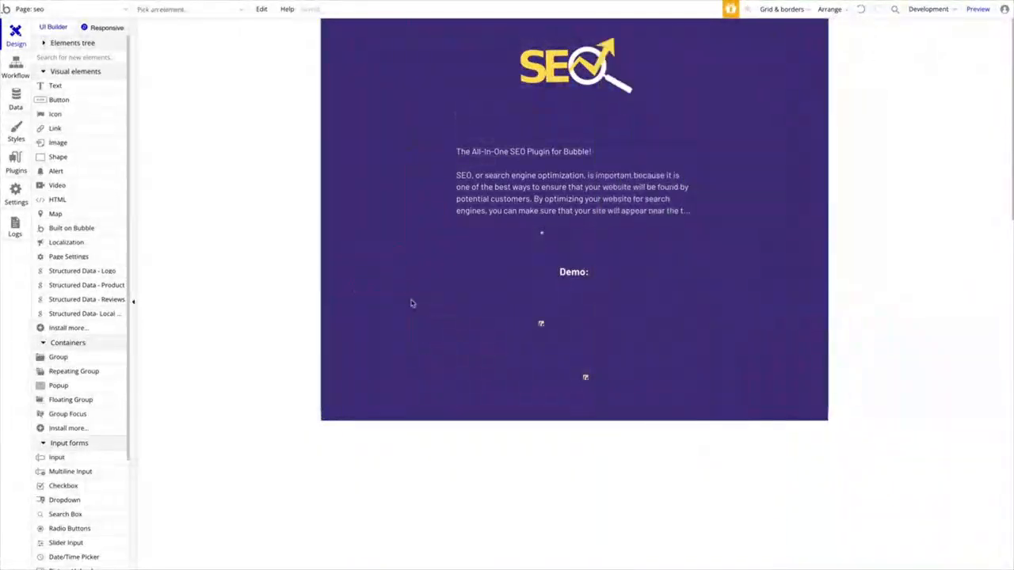
- Place a Structured Data - Reviews element below the page description and set its type to Book
{"action": "left_click_drag", "start_coordinate": [108, 300], "coordinate": [457, 296]}
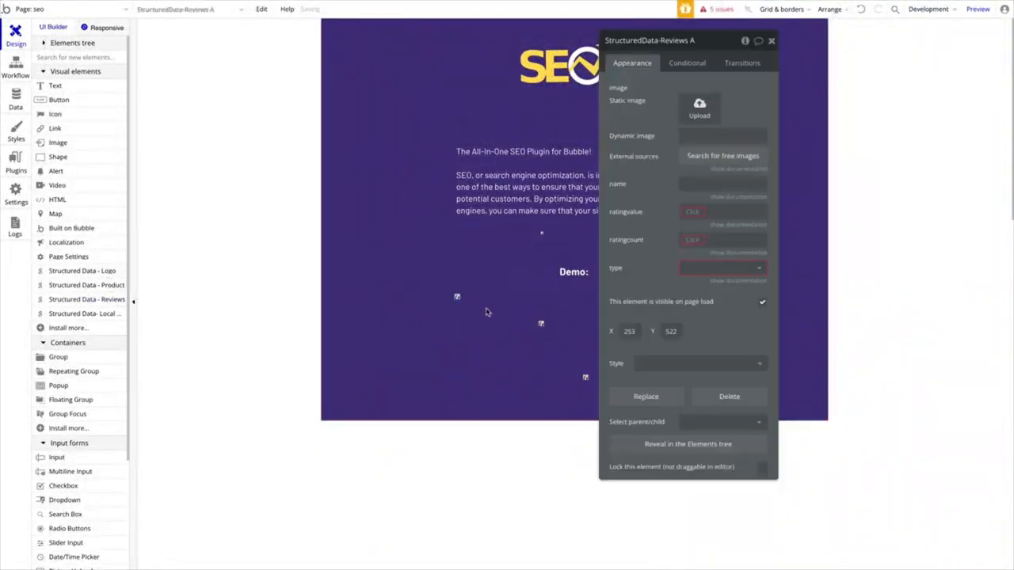
{"action": "left_click", "coordinate": [721, 269]}
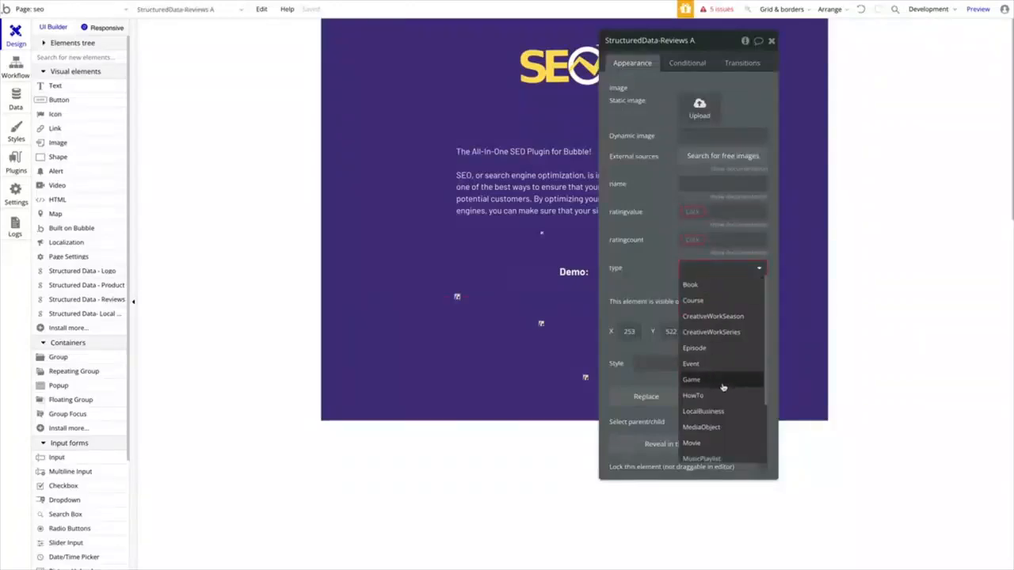
{"action": "scroll", "coordinate": [713, 349], "scroll_direction": "down", "scroll_amount": 2}
{"action": "scroll", "coordinate": [699, 262], "scroll_direction": "up", "scroll_amount": 3}
{"action": "left_click", "coordinate": [711, 285]}
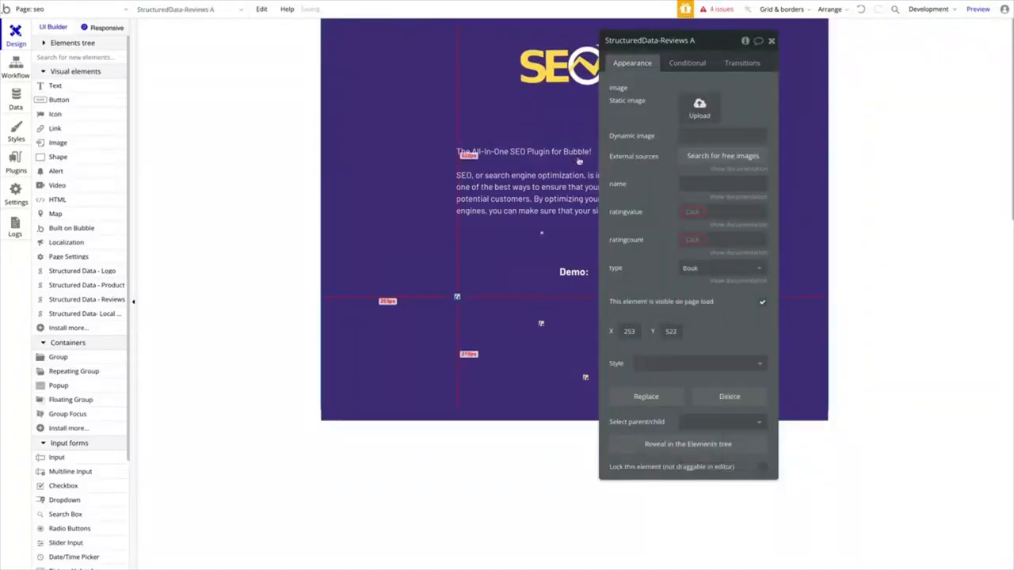
- Examine the dynamic data sources offered for the Reviews element's ratingvalue and ratingcount, leaving both fields empty
{"action": "left_click", "coordinate": [691, 211]}
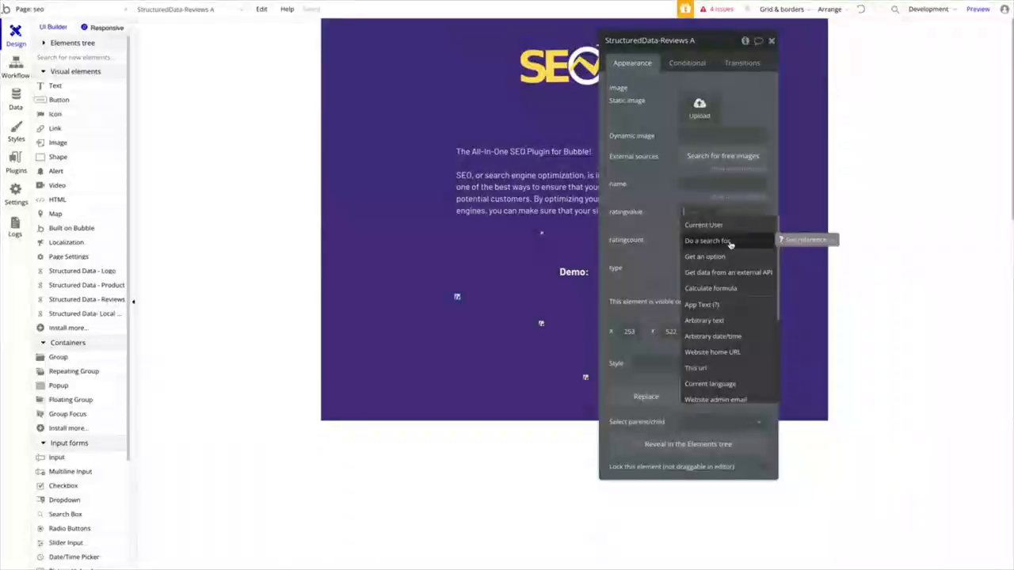
{"action": "left_click", "coordinate": [671, 204]}
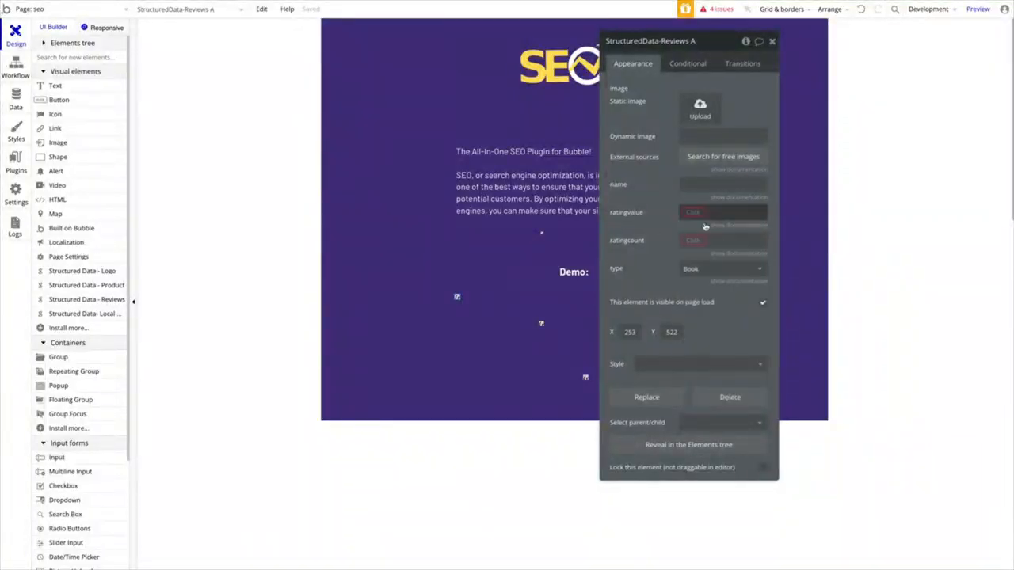
{"action": "left_click", "coordinate": [696, 239]}
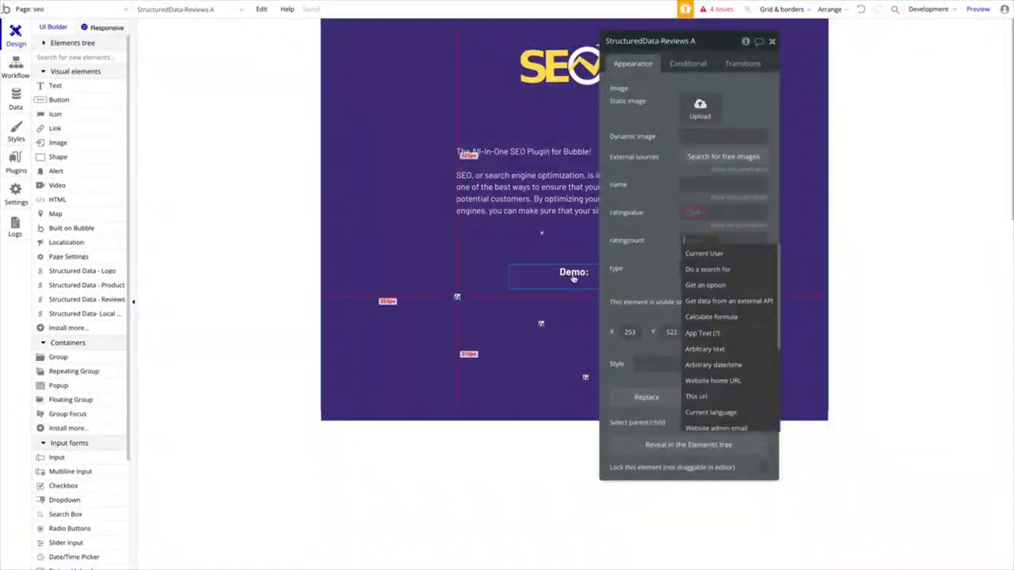
{"action": "left_click", "coordinate": [631, 277]}
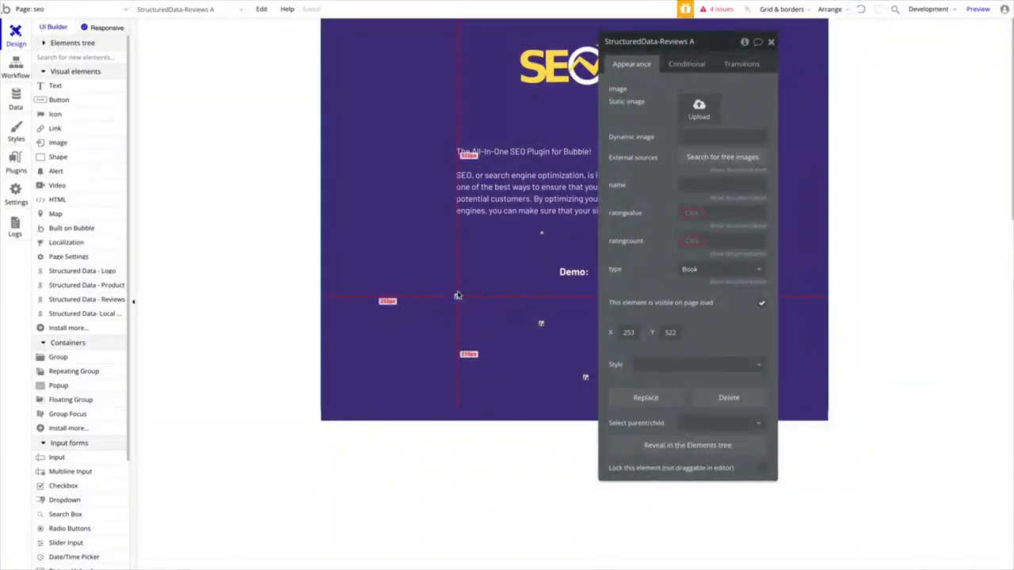
{"action": "key", "text": "Escape"}
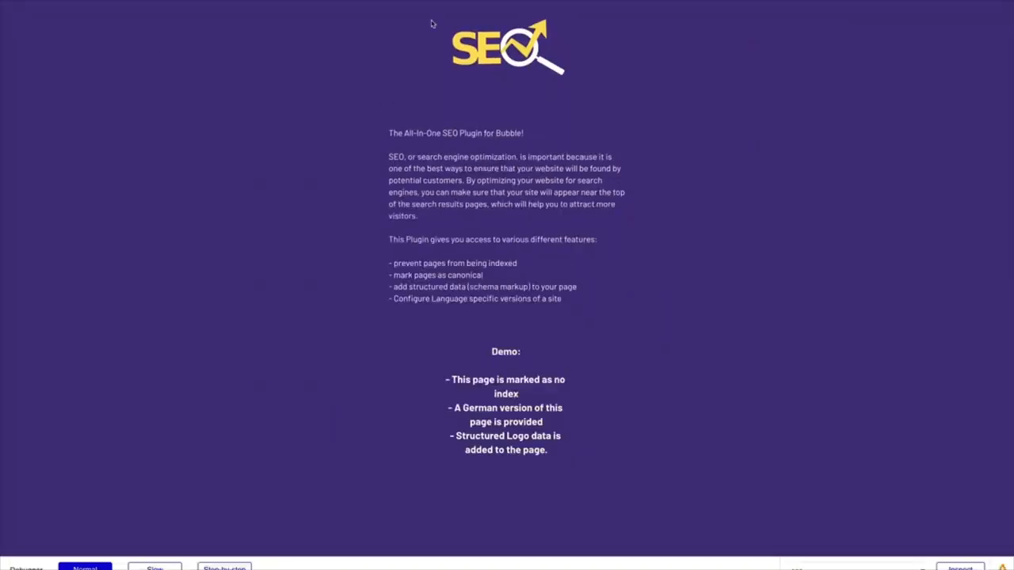
- Look over the previewed SEO page and open its HTML in the browser's developer tools
{"action": "scroll", "coordinate": [565, 145], "scroll_direction": "up", "scroll_amount": 1}
{"action": "scroll", "coordinate": [602, 190], "scroll_direction": "down", "scroll_amount": 3}
{"action": "scroll", "coordinate": [618, 201], "scroll_direction": "up", "scroll_amount": 4}
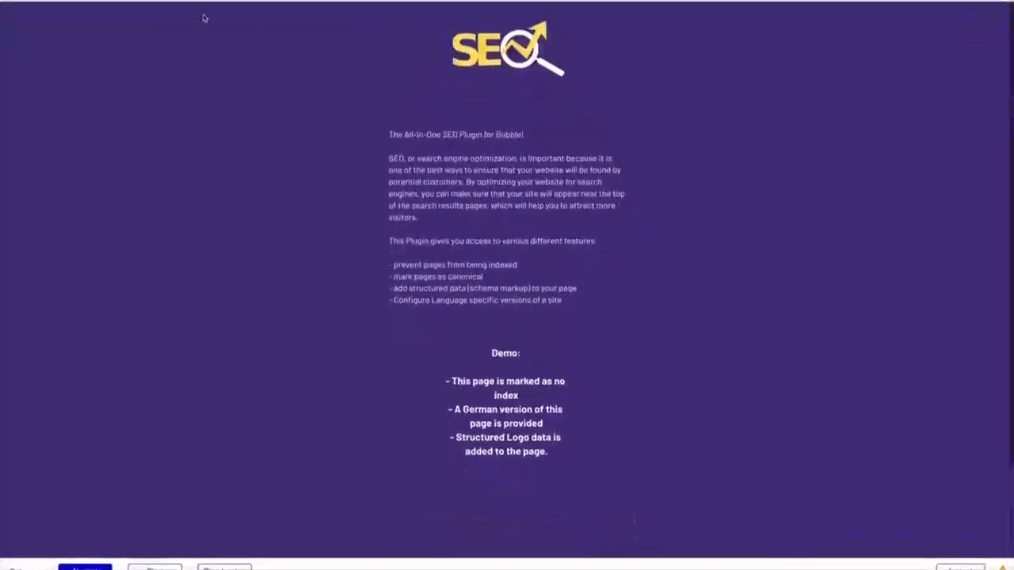
{"action": "right_click", "coordinate": [257, 54]}
{"action": "left_click", "coordinate": [337, 226]}
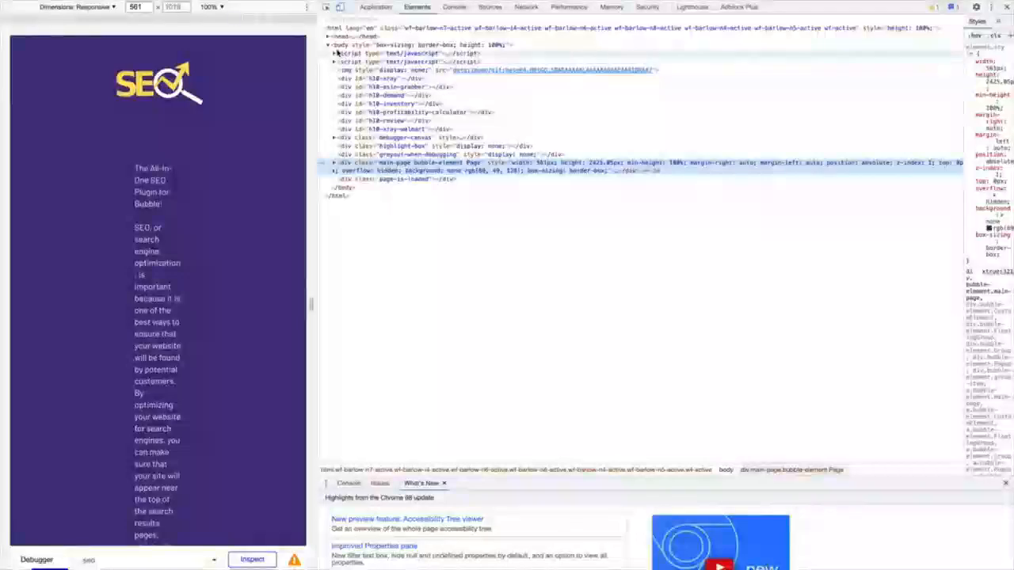
- Collapse the body, expand the head, and reveal the contents of the application/ld+json script
{"action": "left_click", "coordinate": [330, 45]}
{"action": "left_click", "coordinate": [328, 36]}
{"action": "scroll", "coordinate": [394, 428], "scroll_direction": "down", "scroll_amount": 10}
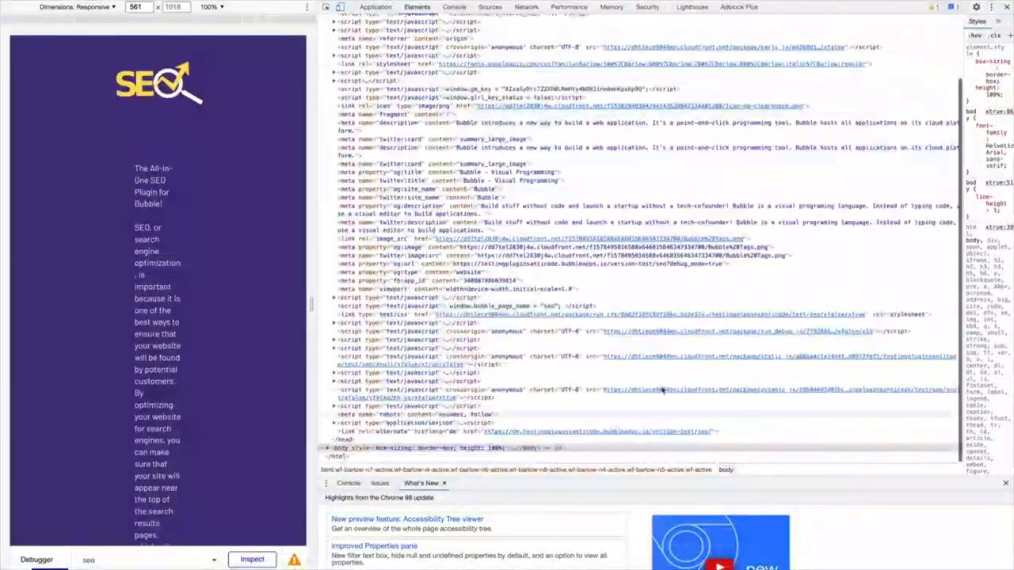
{"action": "left_click", "coordinate": [336, 424]}
{"action": "scroll", "coordinate": [462, 416], "scroll_direction": "down", "scroll_amount": 1}
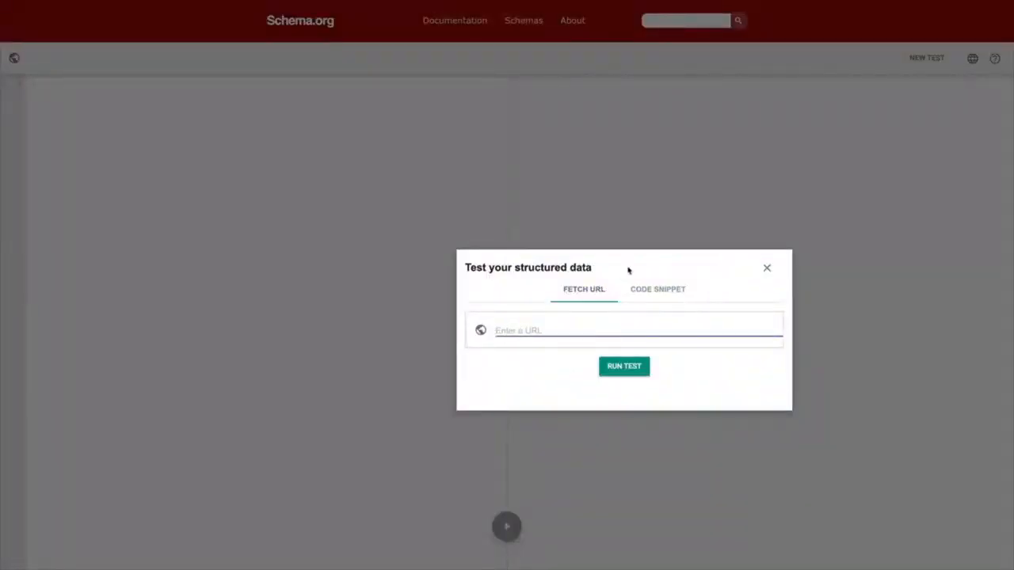
- In the Schema.org validator, test the page's Organization JSON-LD as a code snippet and highlight the Organization heading in the results
{"action": "left_click", "coordinate": [657, 287]}
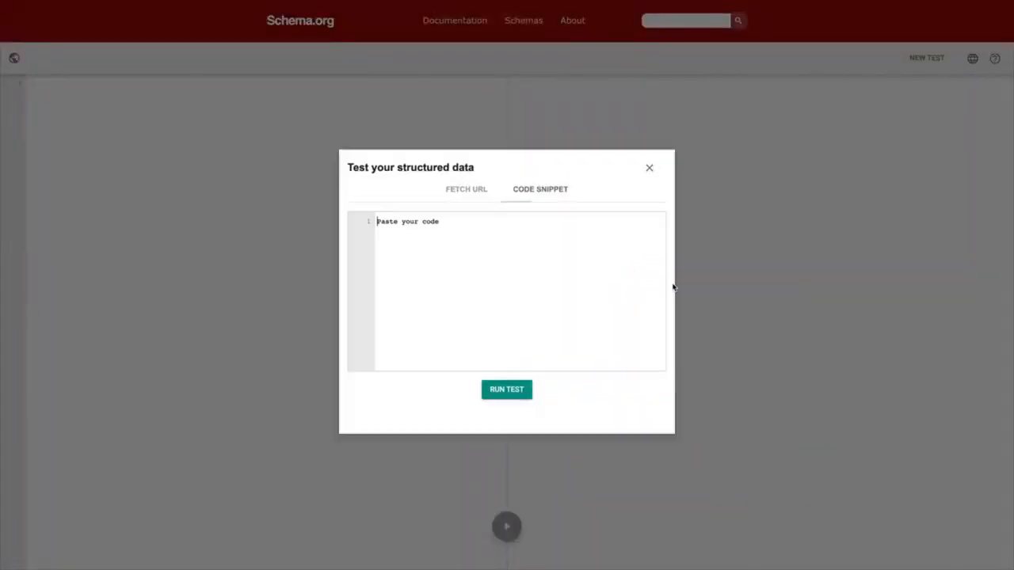
{"action": "key", "text": "ctrl+v"}
{"action": "left_click", "coordinate": [523, 393]}
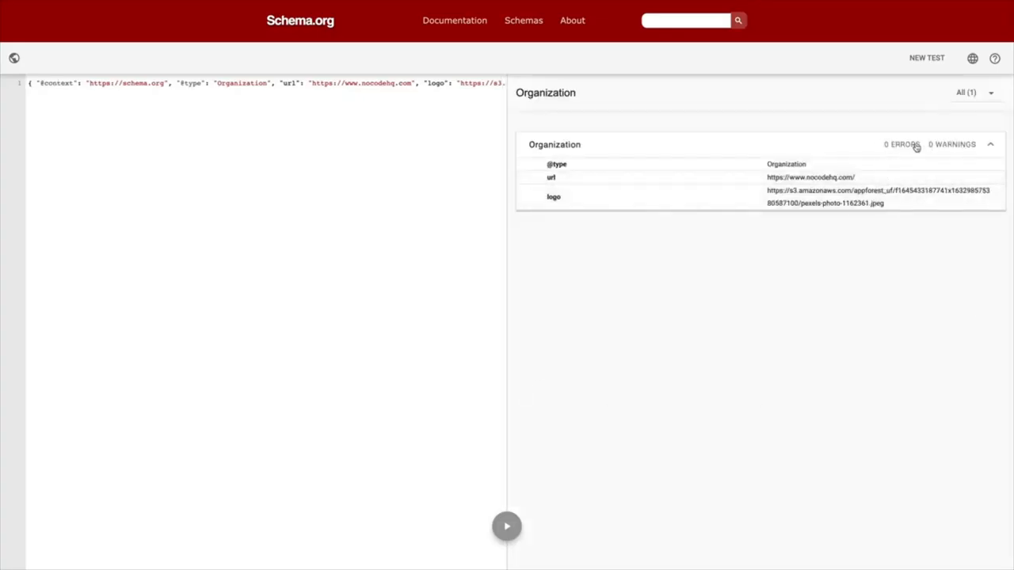
{"action": "left_click_drag", "start_coordinate": [512, 94], "coordinate": [576, 94]}
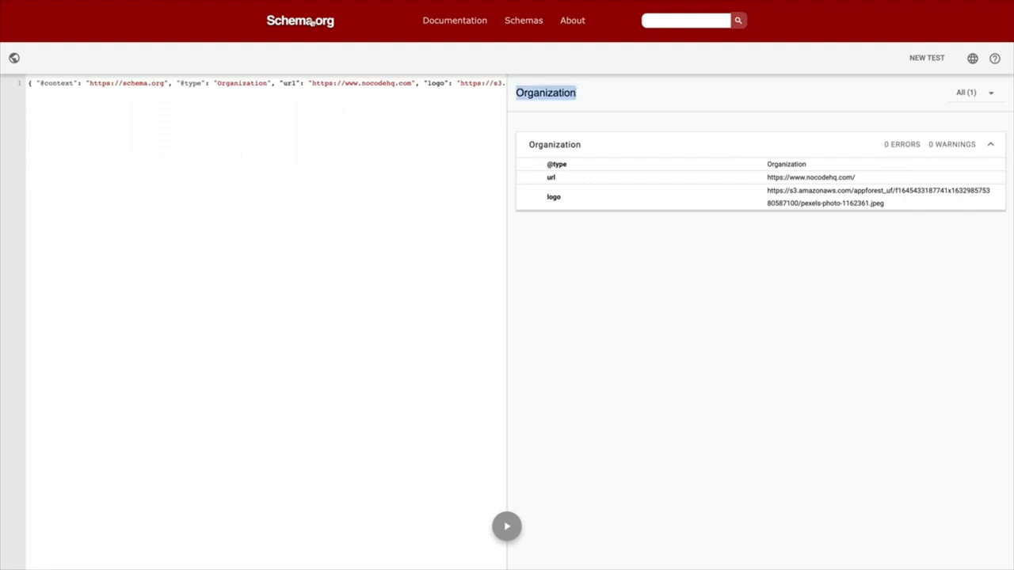